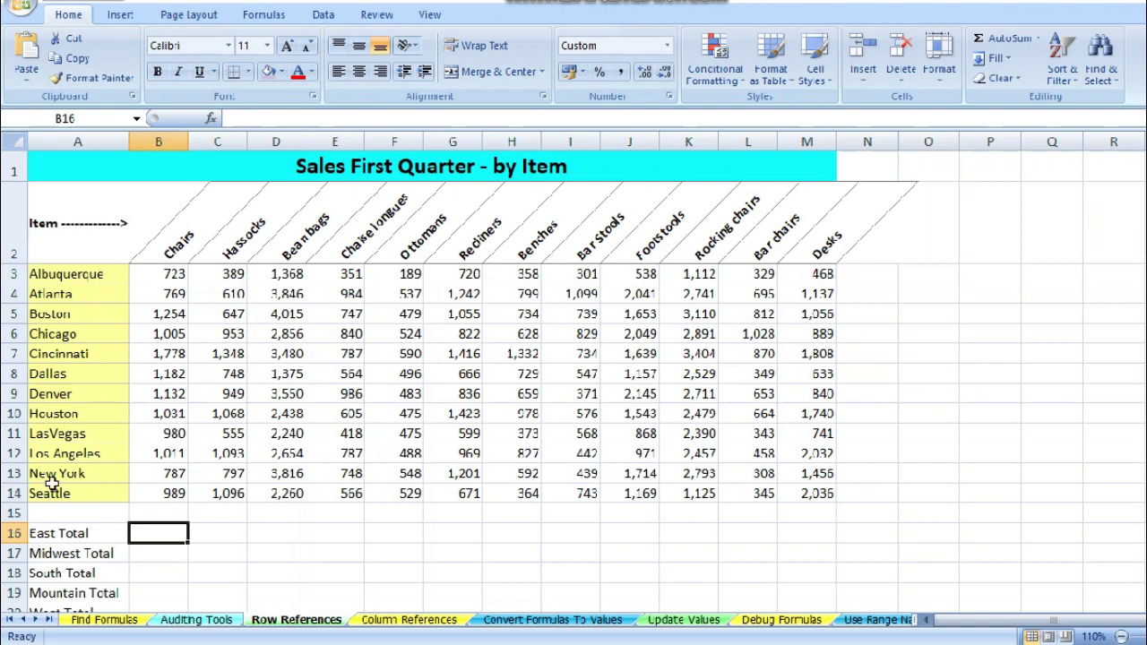
text(=SUm)
key(Escape)
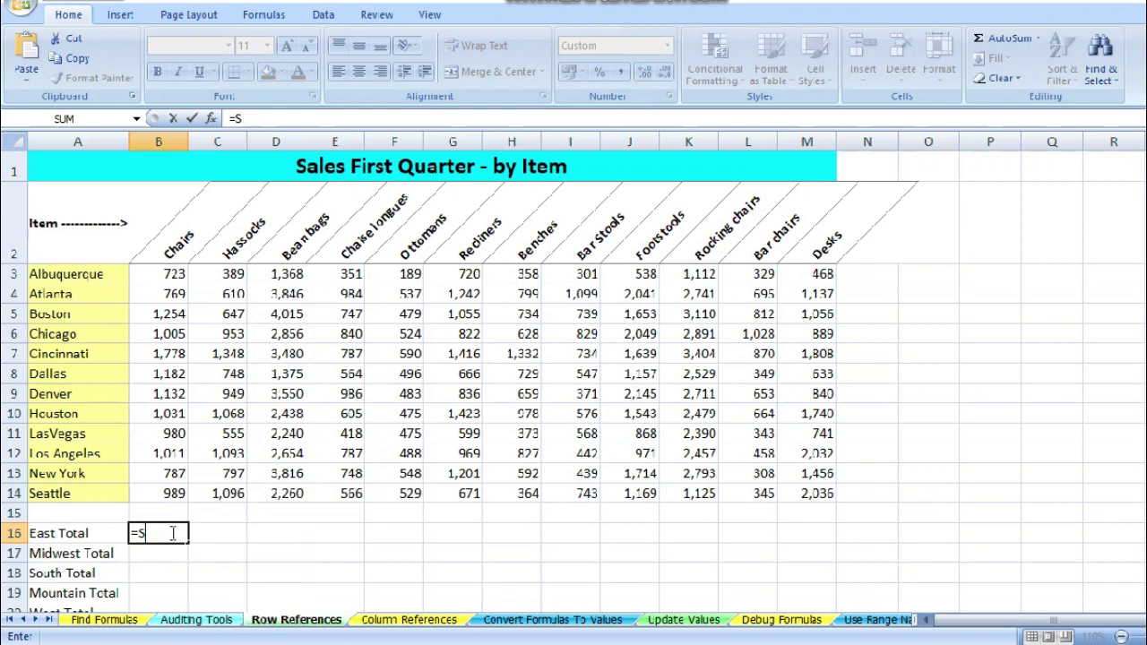
key(Escape)
click(214, 533)
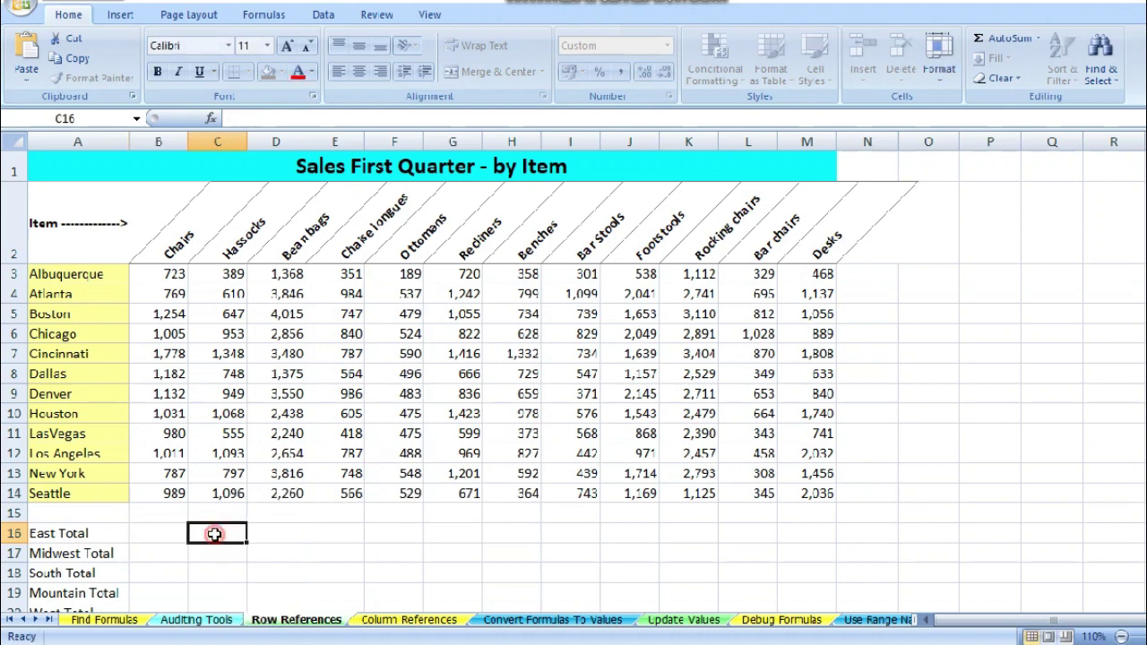
click(163, 530)
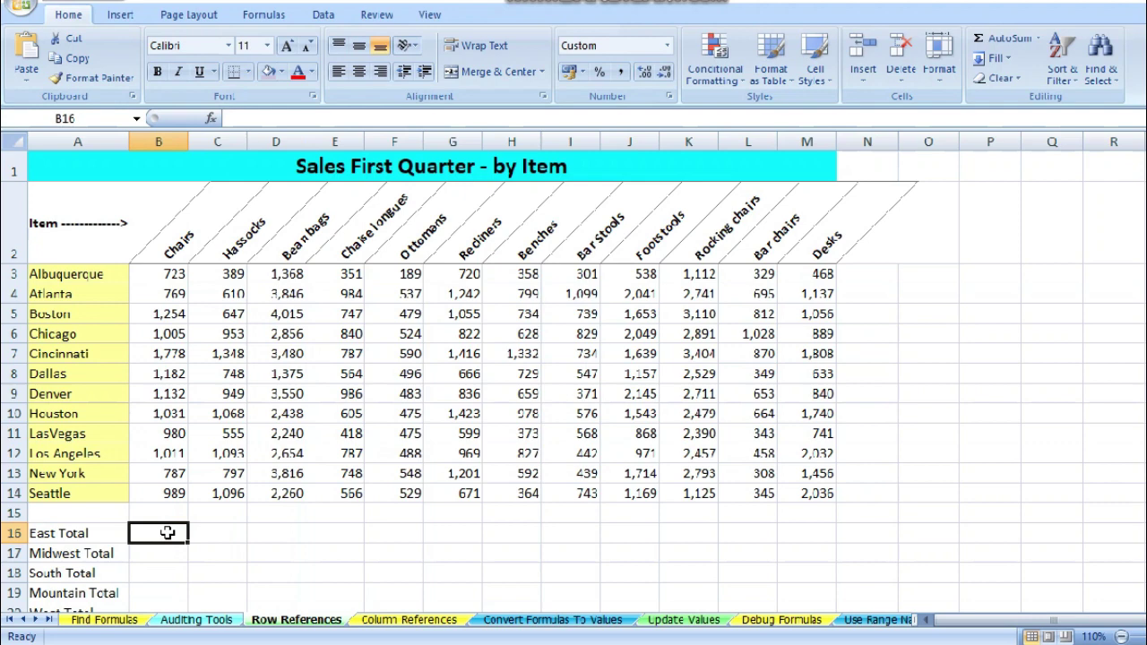
Step: Total the Boston and New York rows in the East Total cell B16 with =SUM(5:5,13:13)
key(alt+equal)
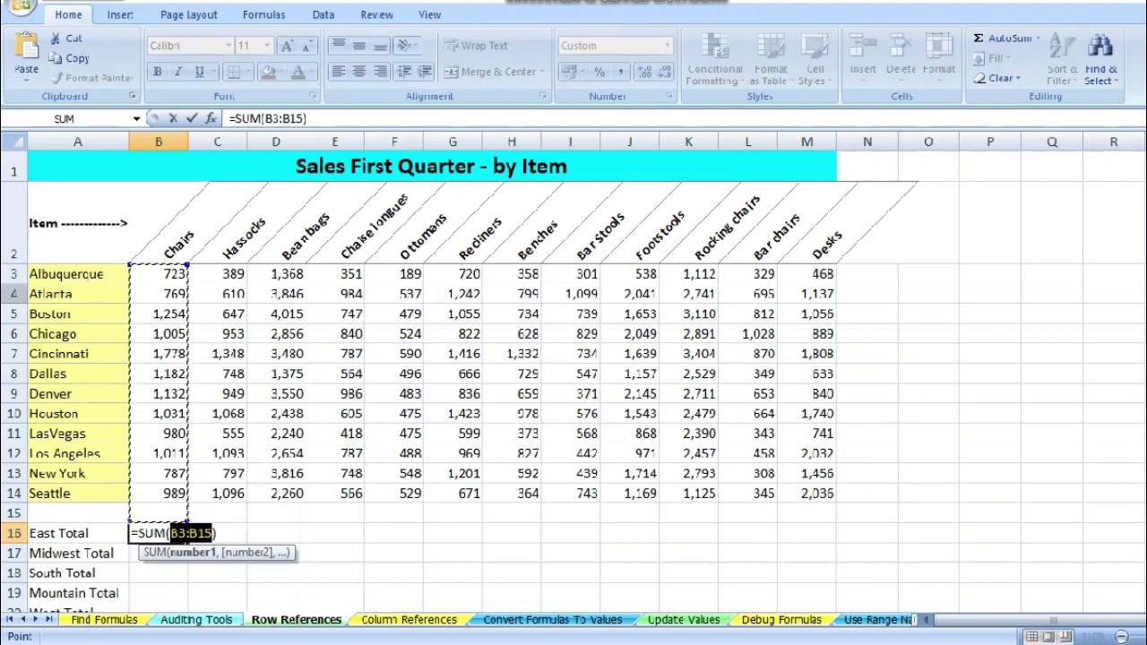
click(7, 313)
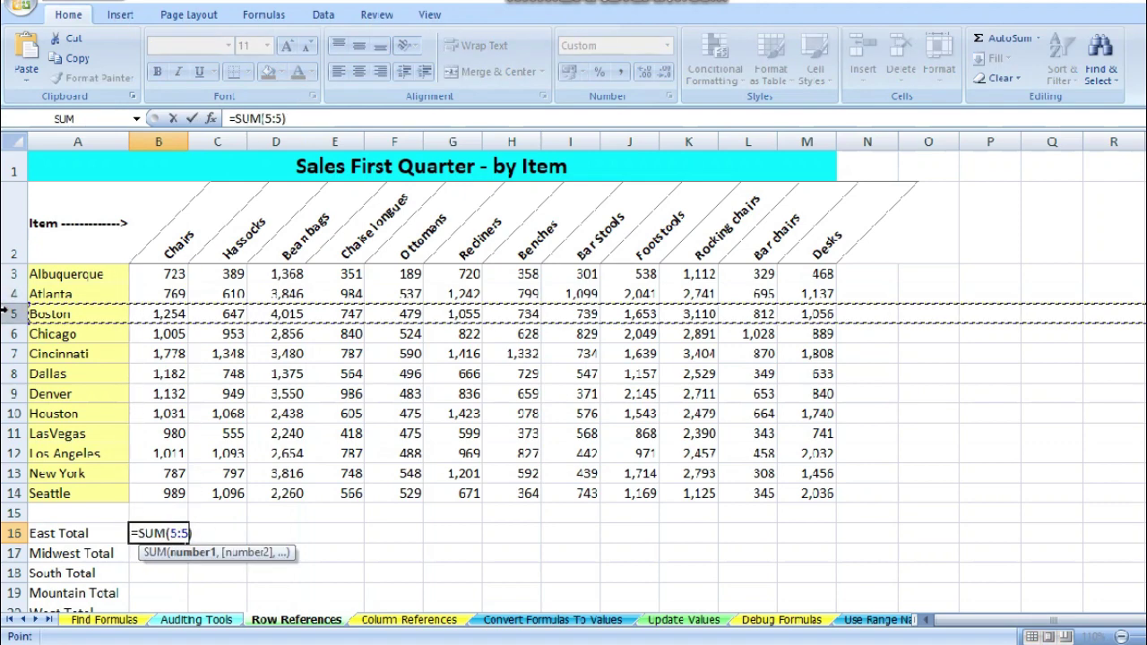
text(,)
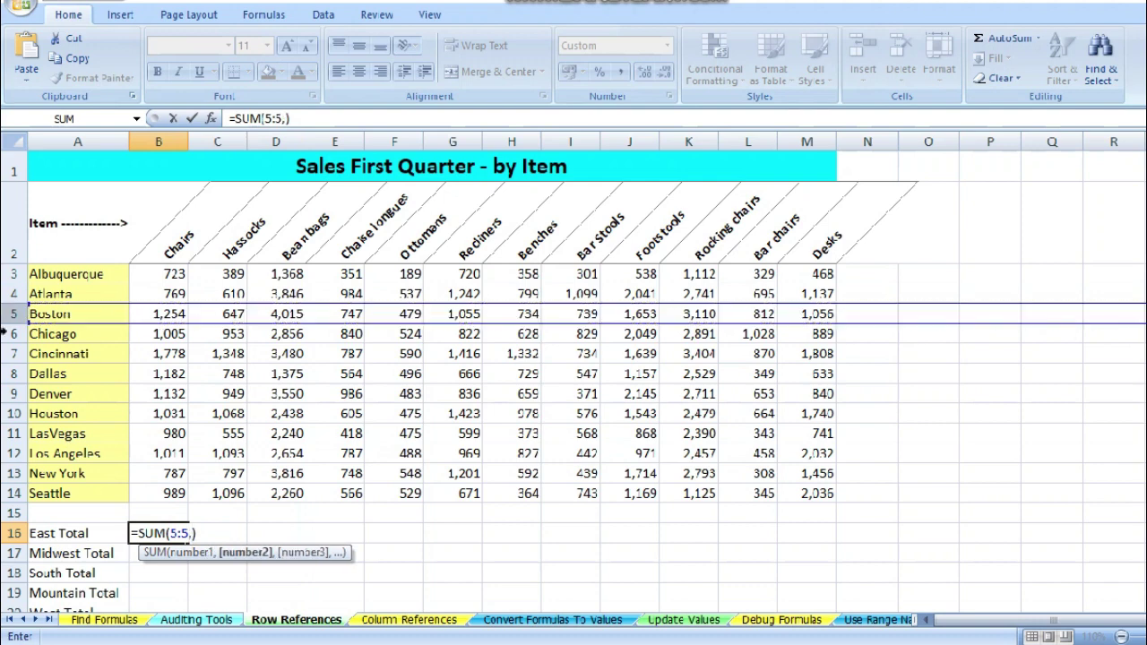
click(8, 474)
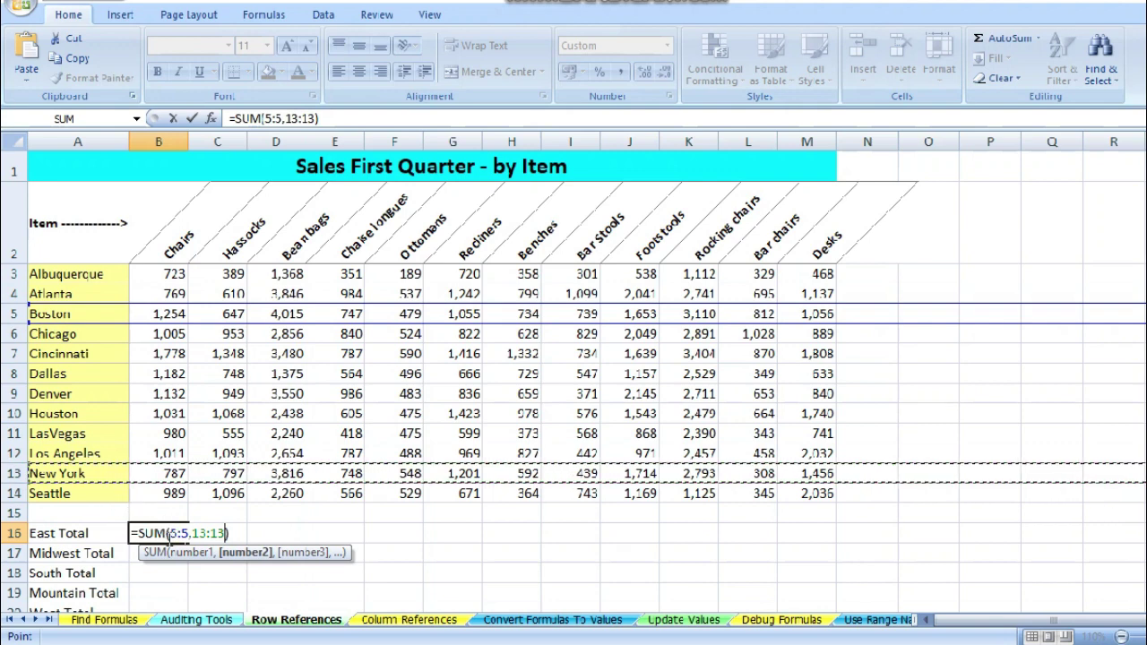
key(Return)
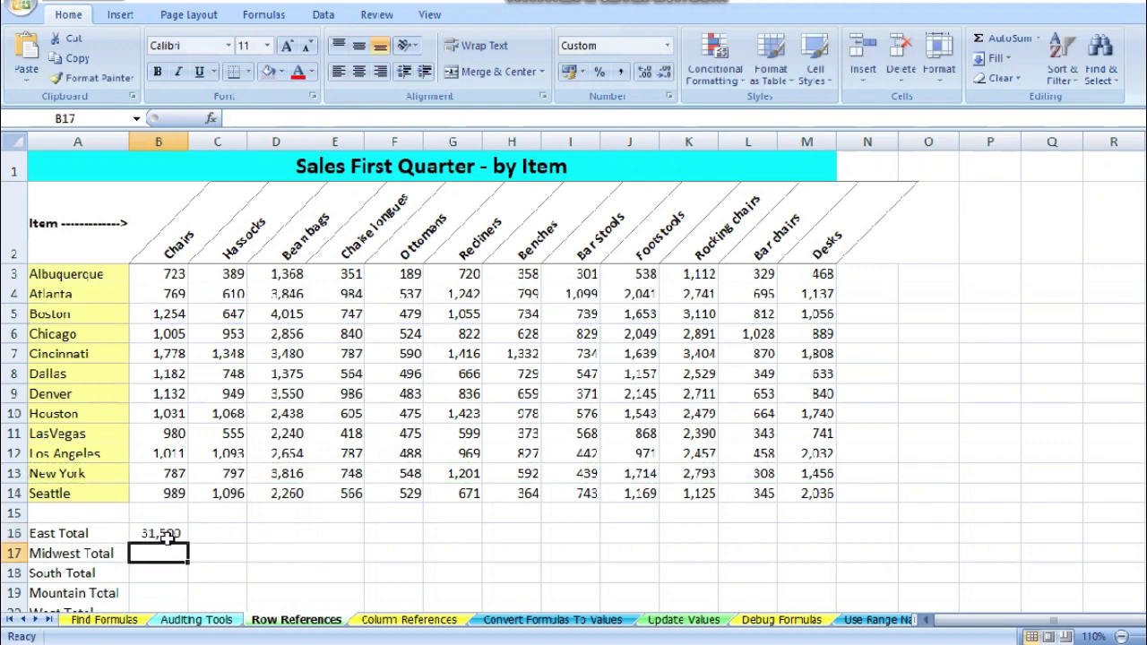
Step: Review the East Total formula in B16 and clear the cell
key(Down)
key(Up)
key(Up)
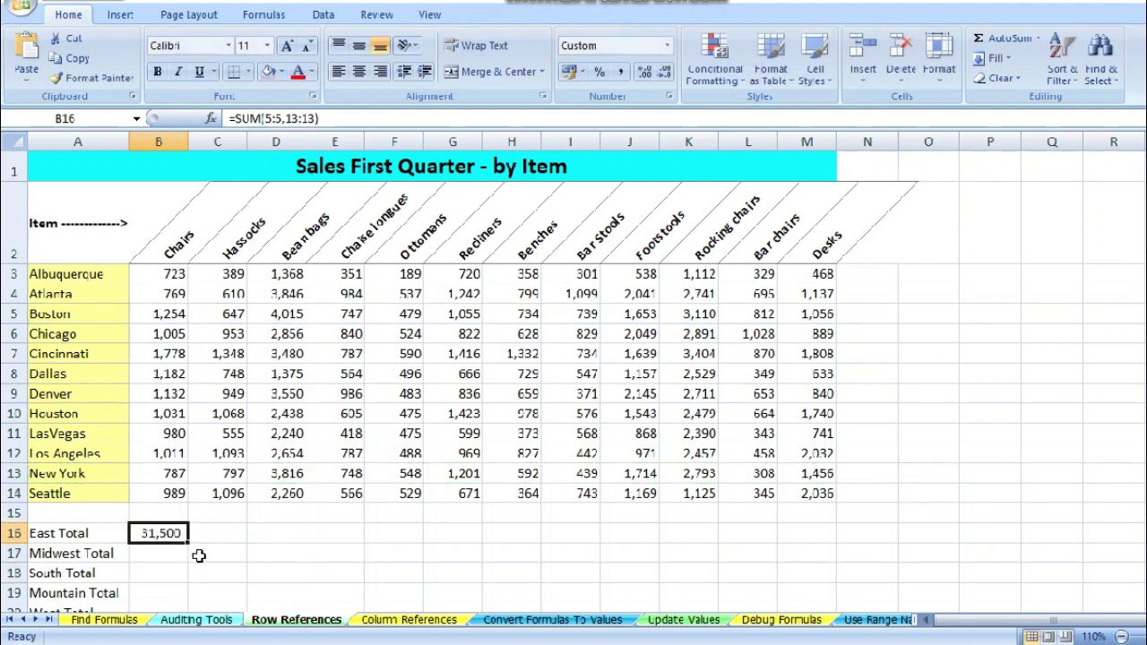
key(F2)
key(Return)
key(Up)
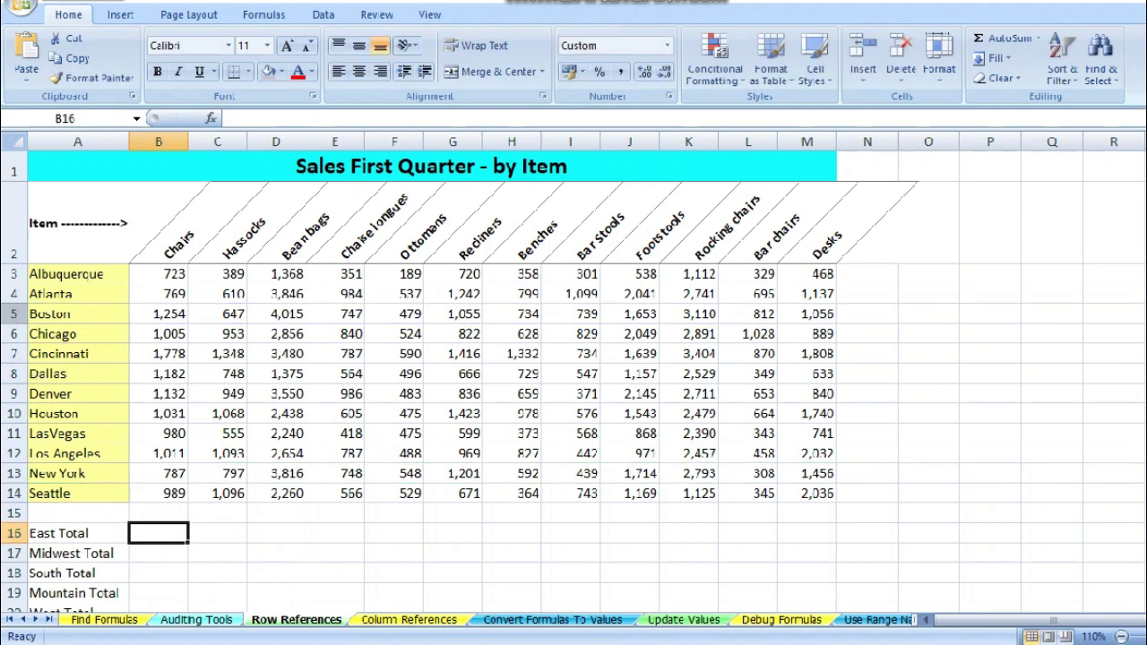
Step: Select the entire Boston and New York rows together to check their combined sum, and return to the East Total cell B16
click(11, 314)
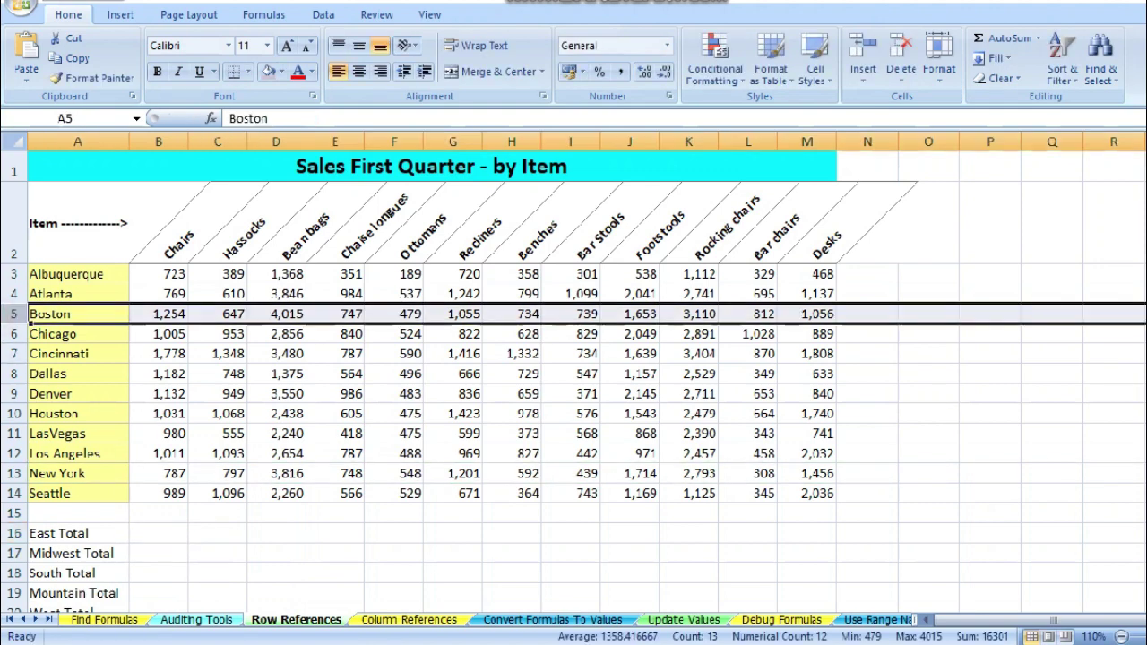
ctrl+click(7, 473)
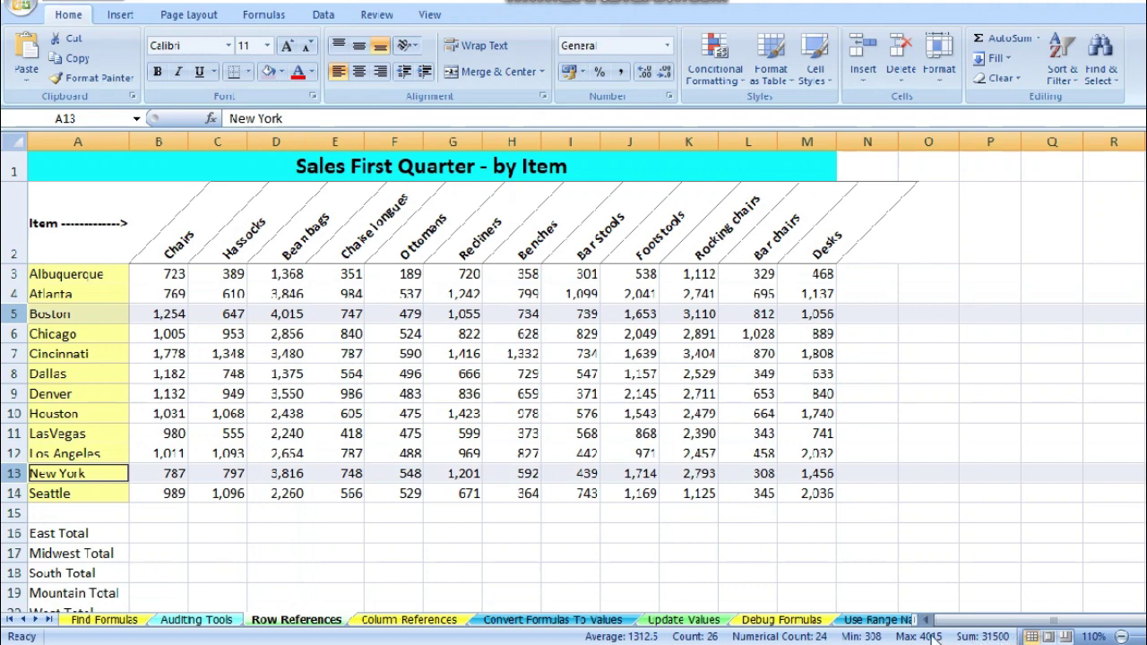
click(159, 534)
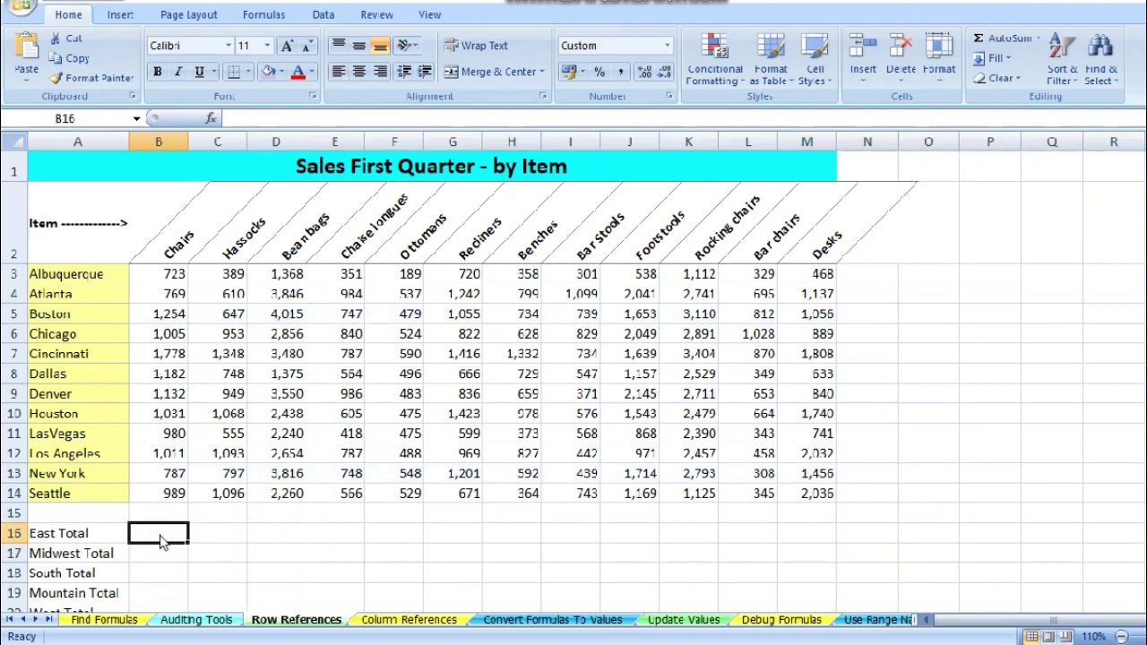
text(=)
key(Escape)
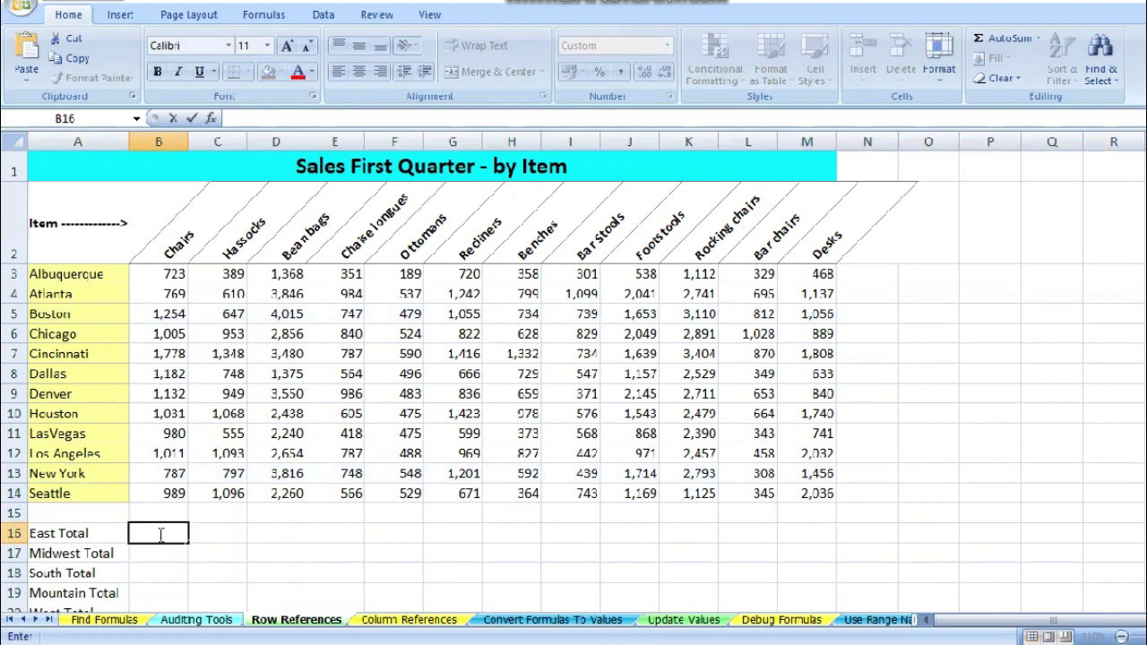
key(Return)
click(159, 534)
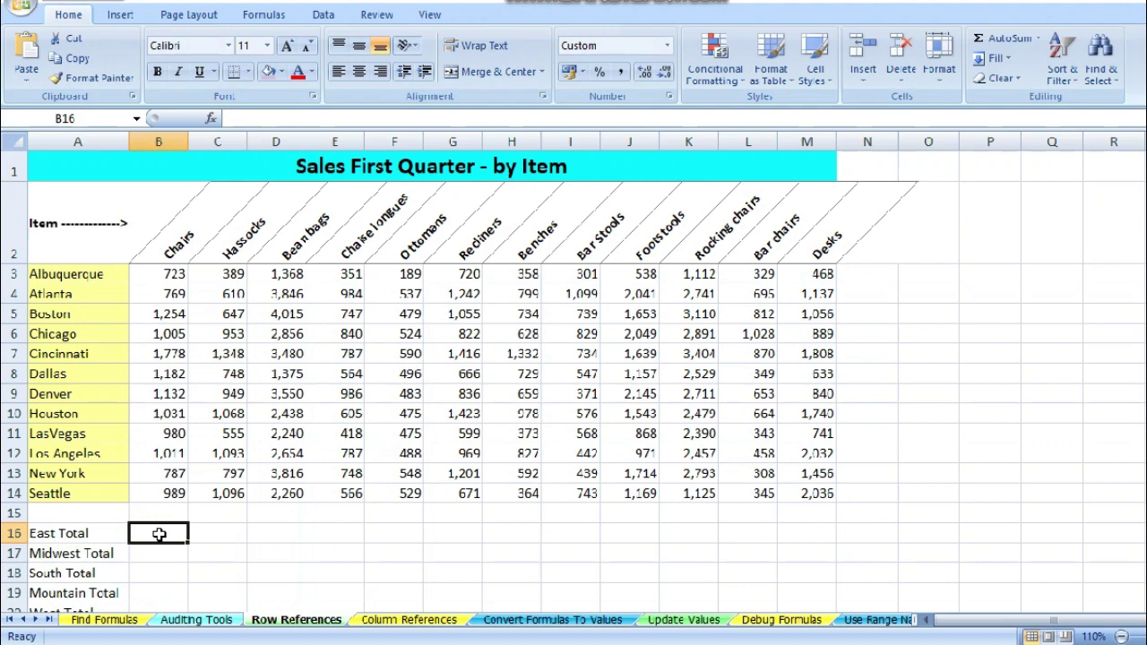
key(alt+equal)
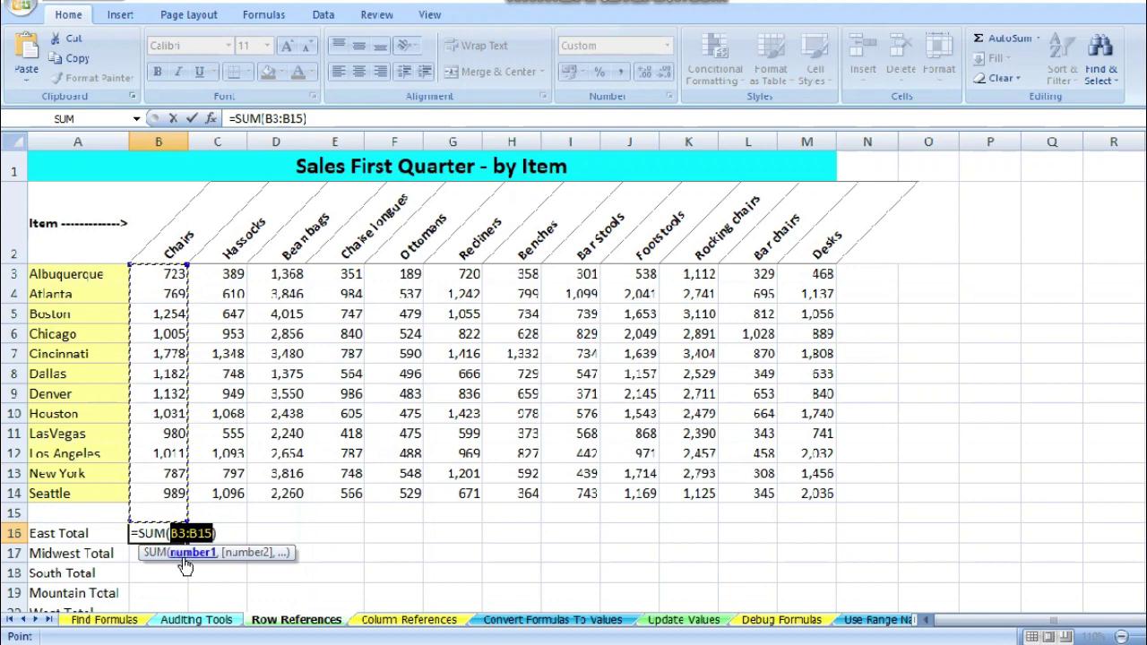
key(Escape)
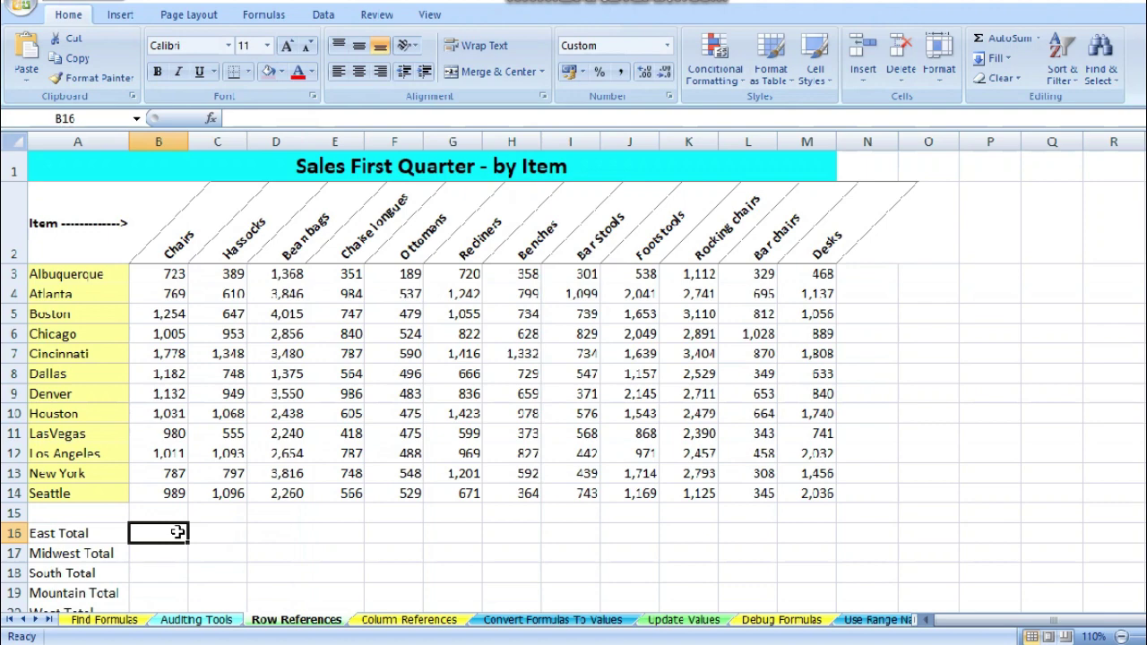
Step: Enter the East Total in B16 as an AutoSum of the whole Boston and New York rows, =SUM(5:5,13:13)
key(alt+equal)
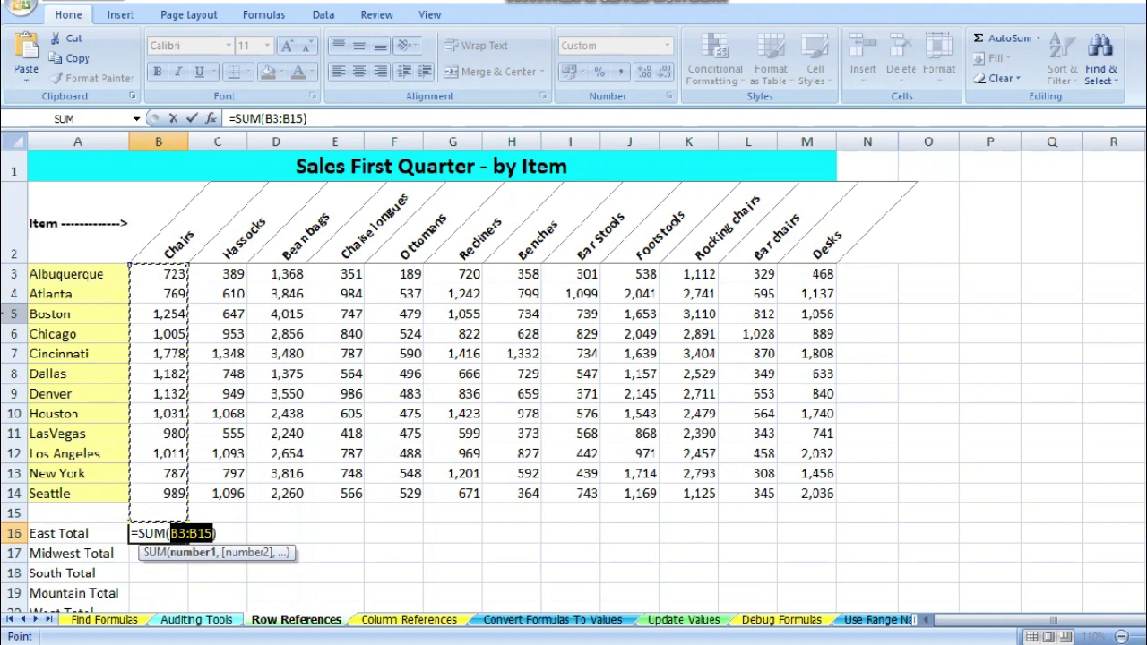
click(9, 314)
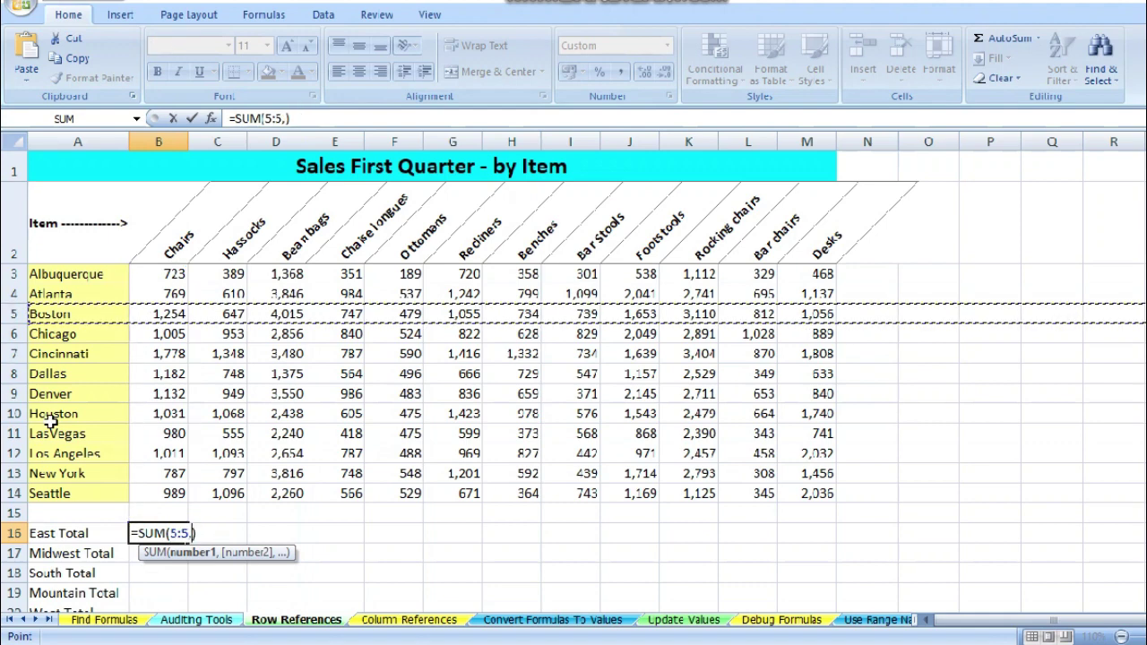
text(,)
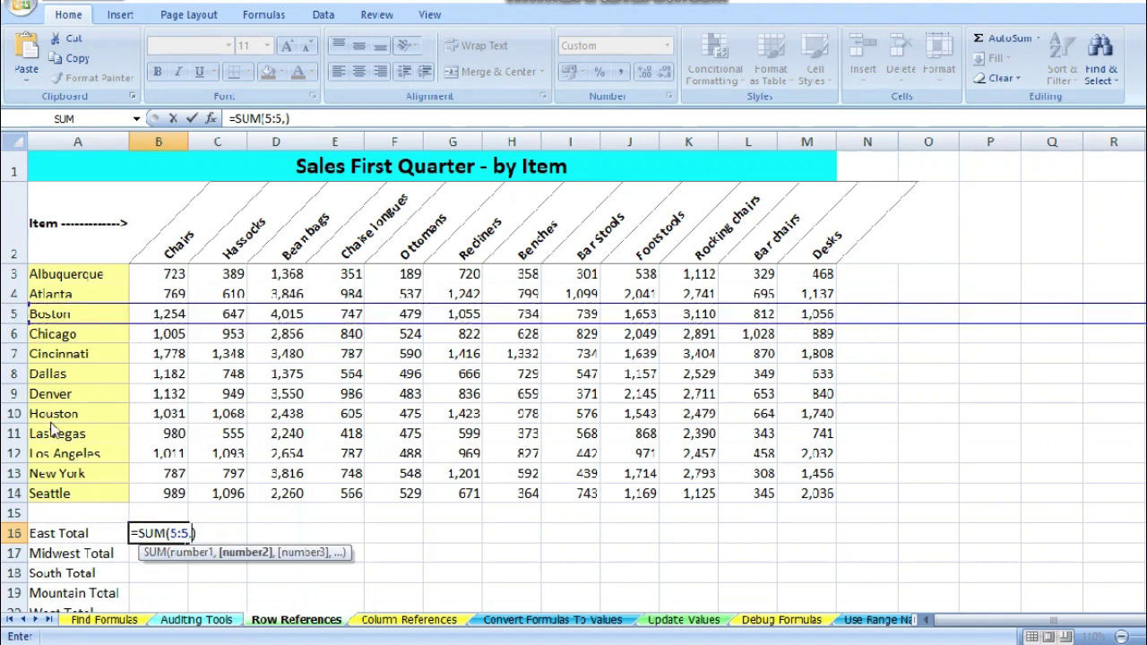
click(9, 474)
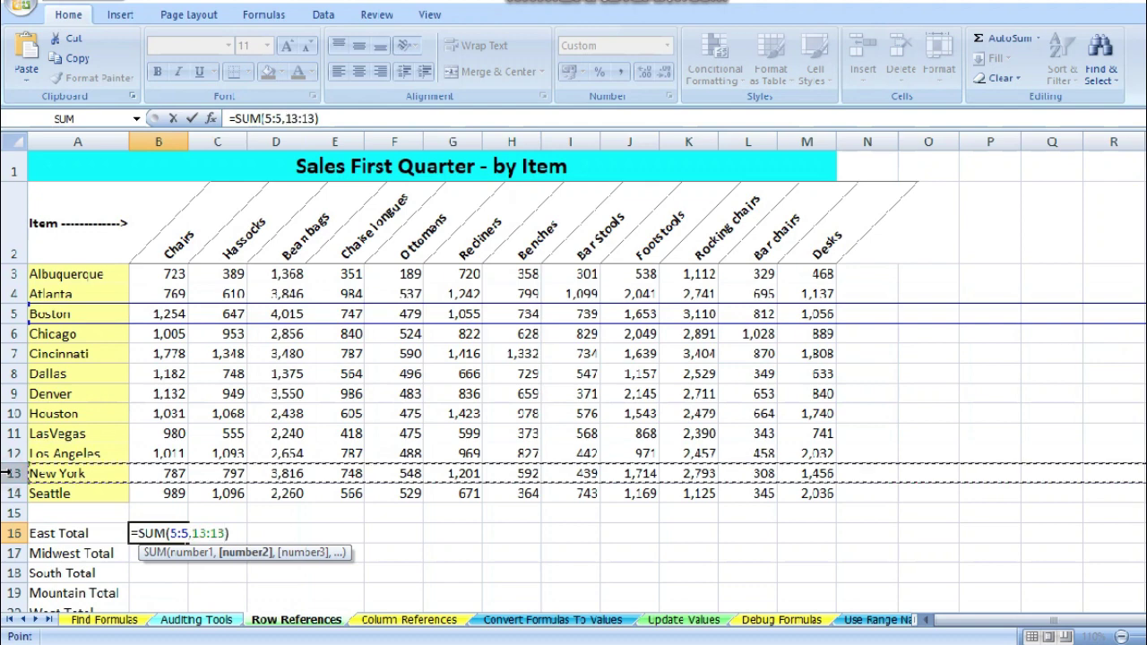
key(Return)
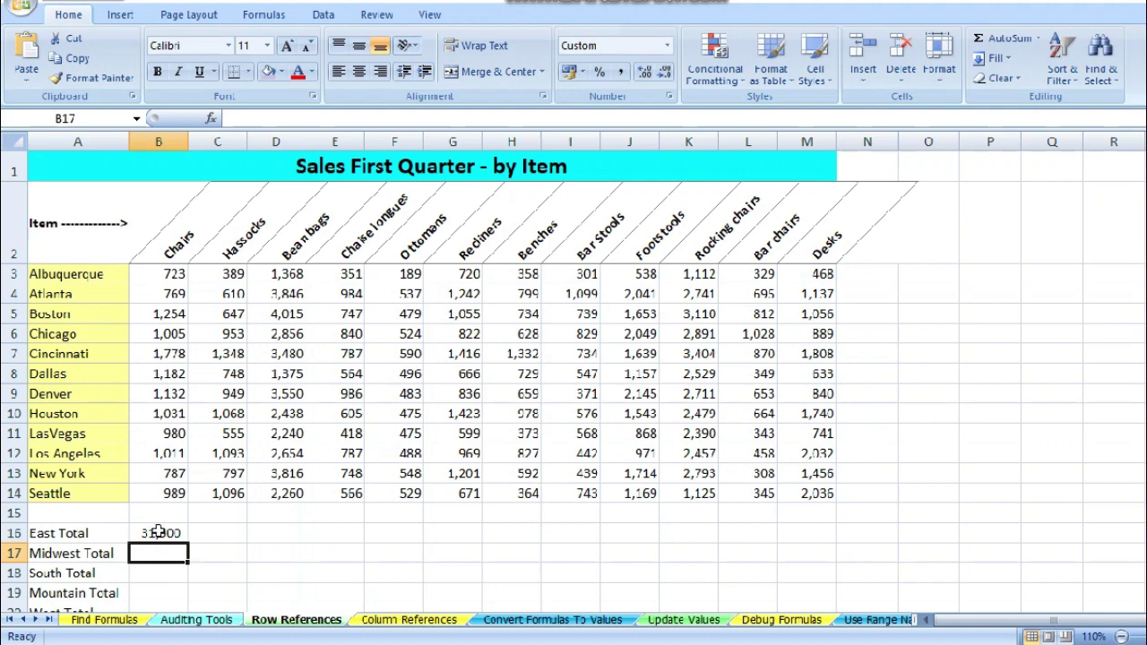
Step: Enter the Midwest Total in B17 as an AutoSum of the whole Chicago and Dallas rows, =SUM(6:6,8:8)
key(alt+equal)
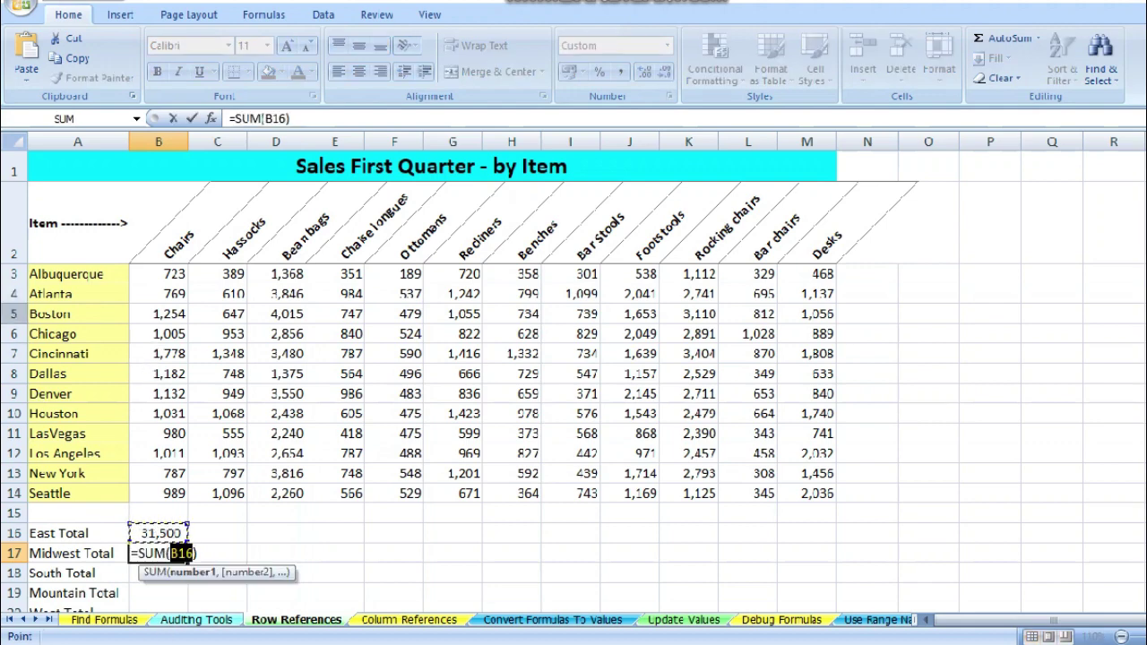
click(9, 333)
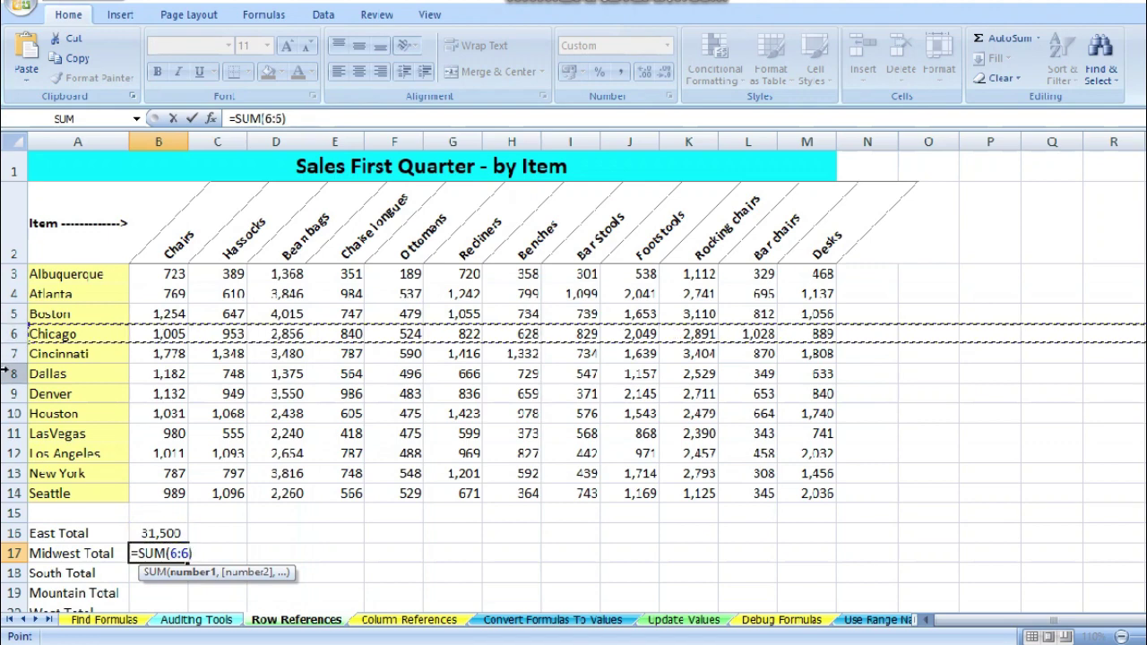
text(,)
click(9, 373)
key(Return)
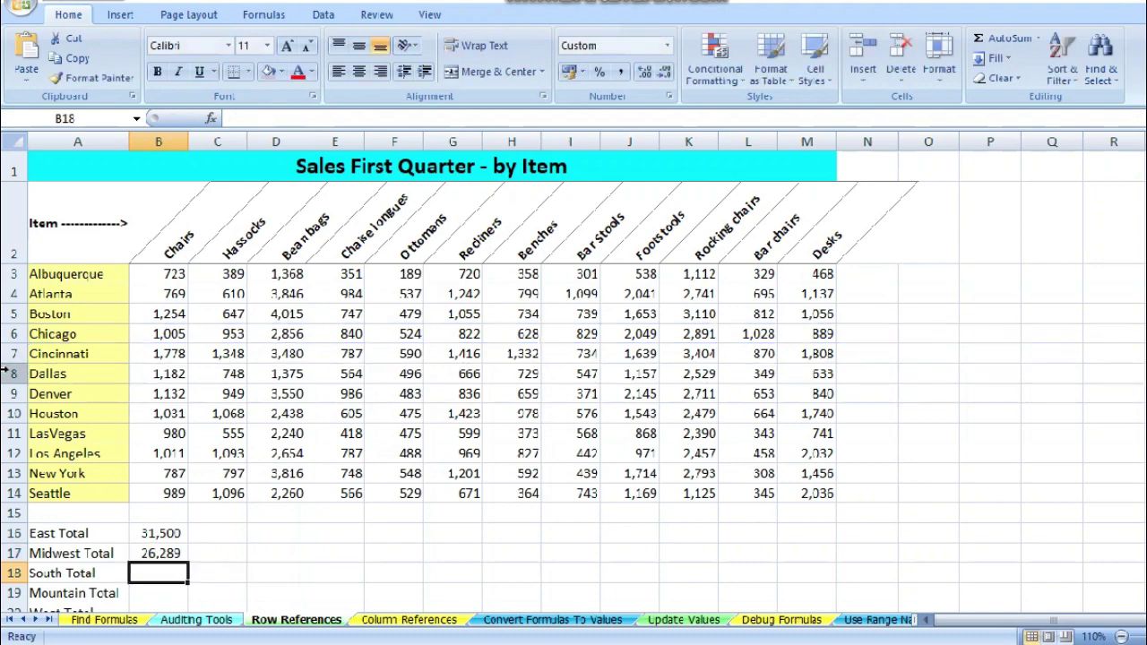
scroll(9, 372, down, 1)
key(Down)
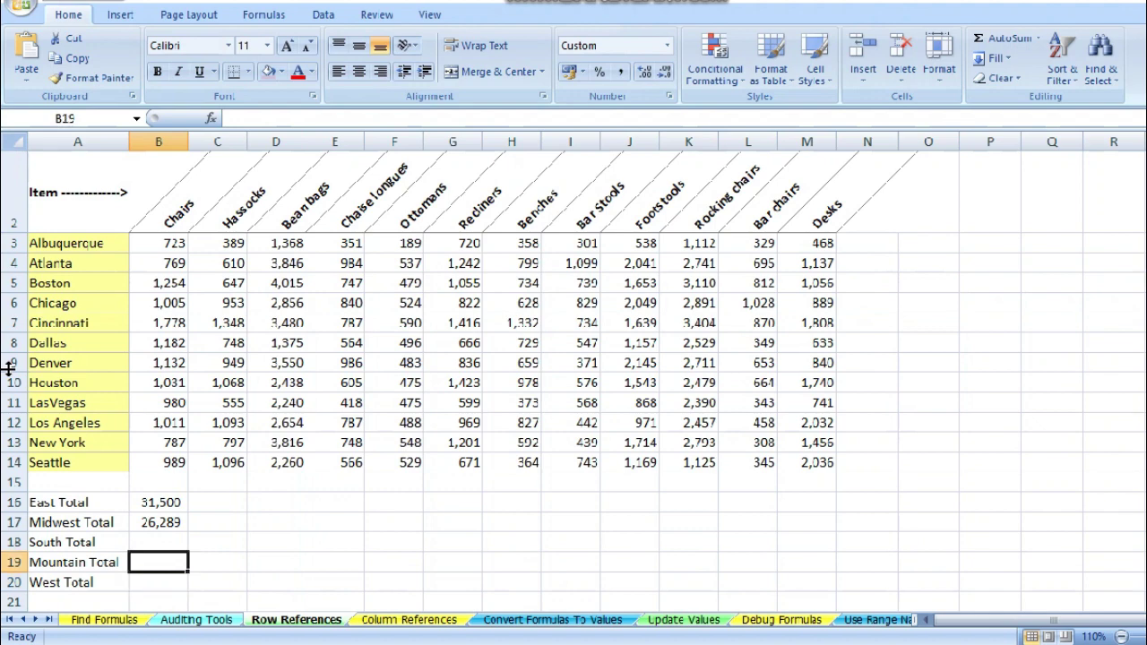
key(Up)
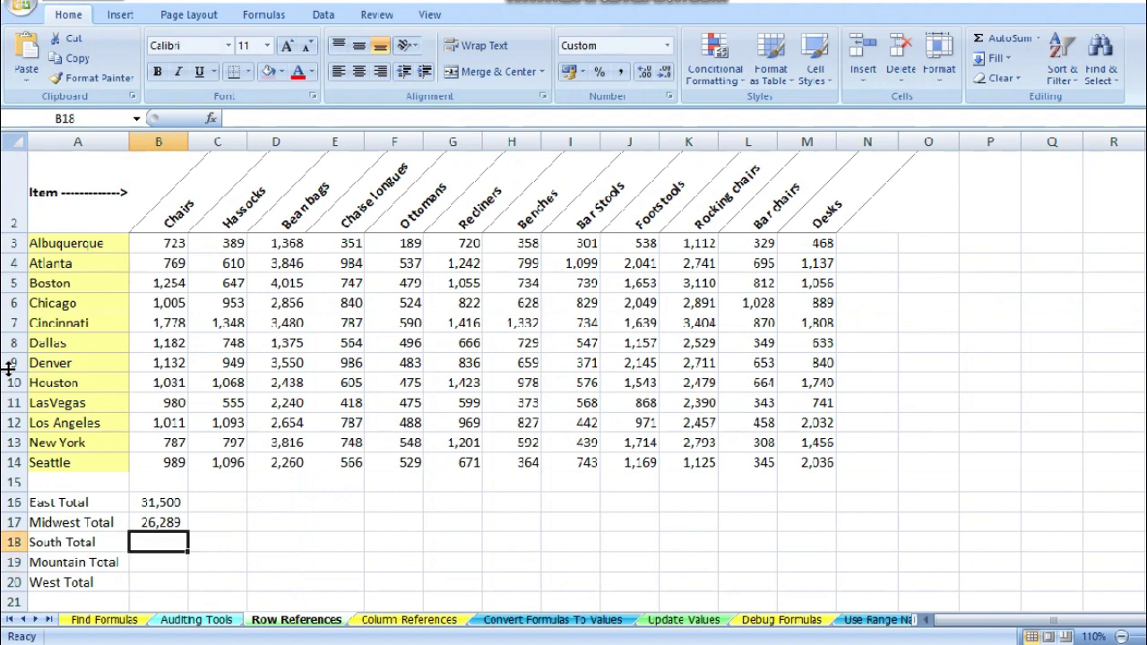
Step: Switch to the Column References sheet and autofit the Salary column so its values fit
click(394, 628)
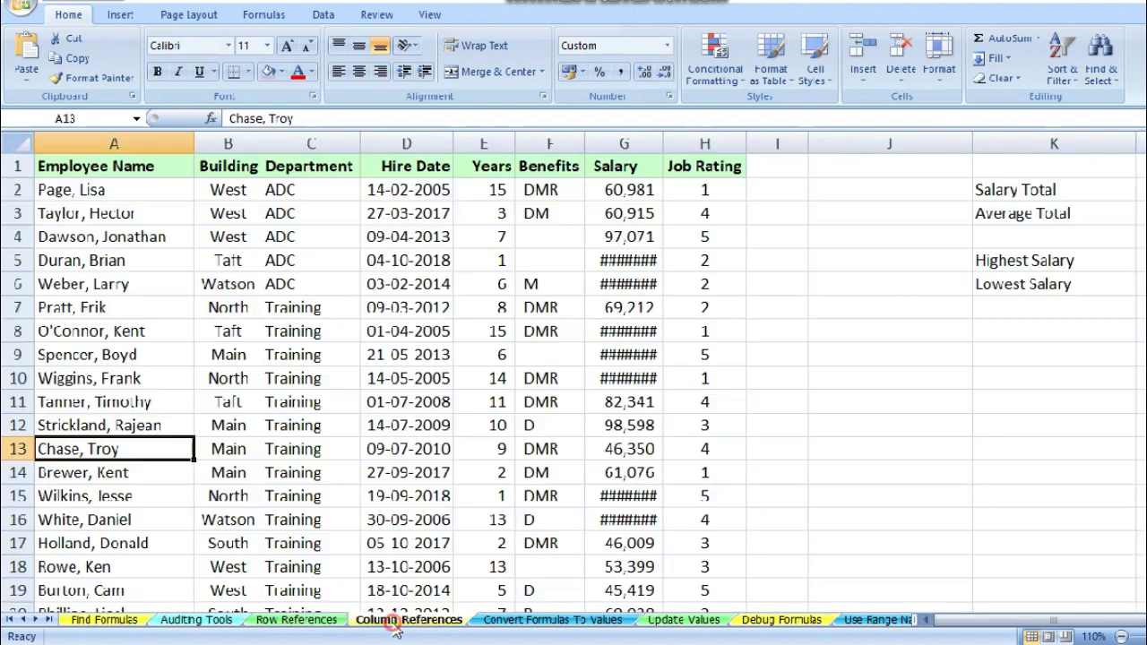
click(827, 295)
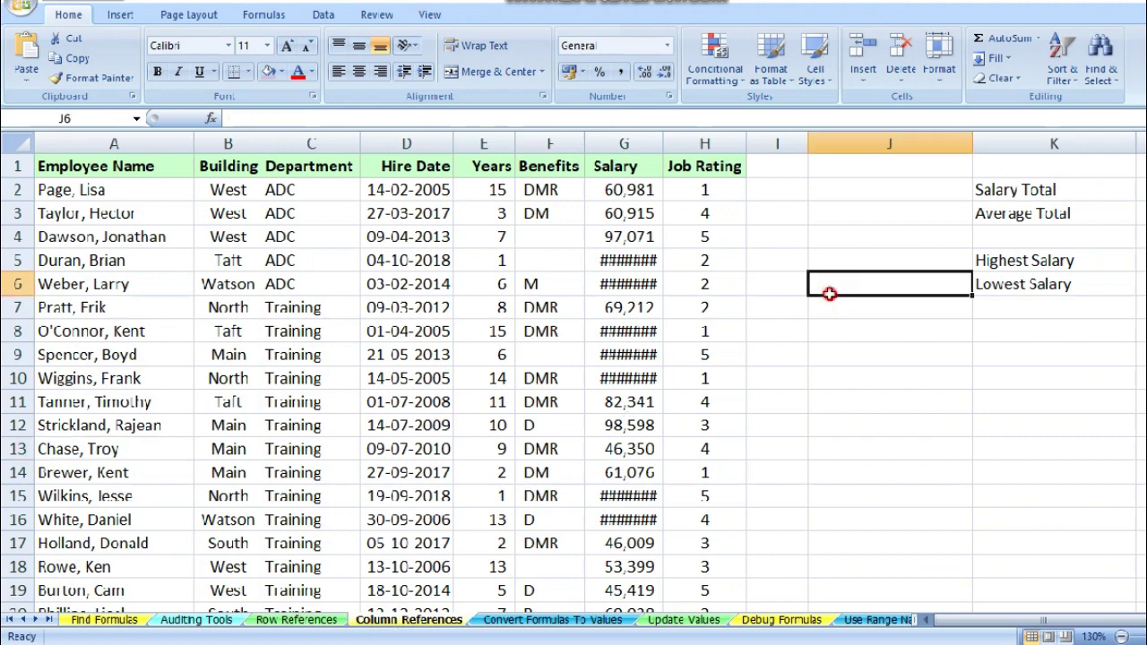
double_click(663, 148)
Step: Examine the employee table's columns from Department to Job Rating in the first record, and select cell L2 beside Salary Total
click(330, 285)
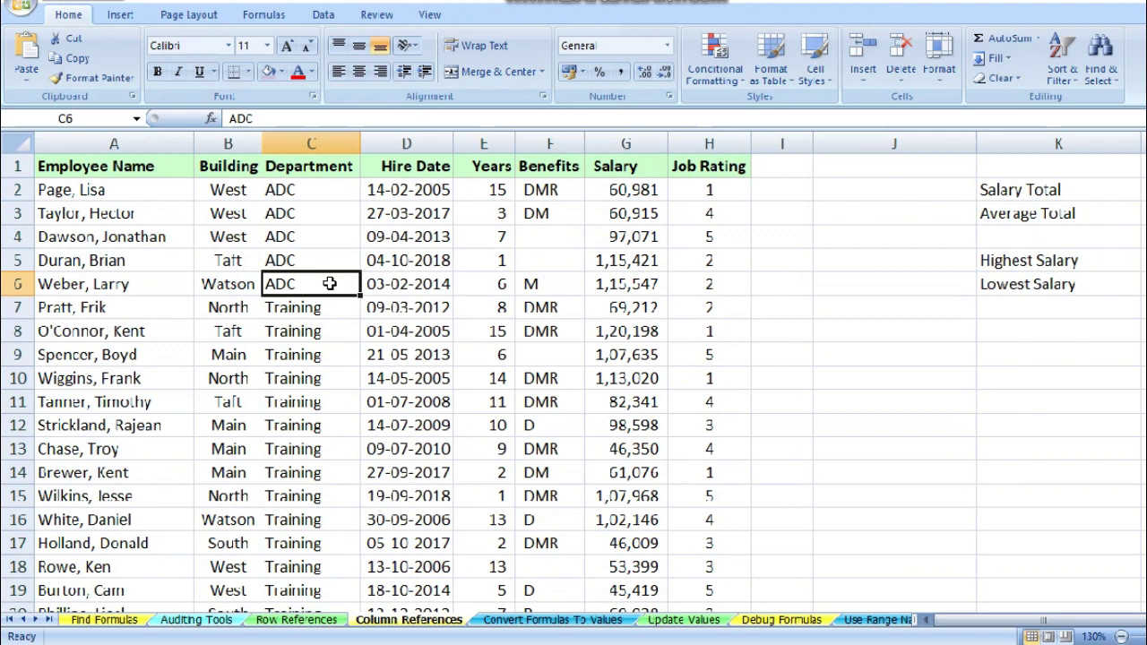
click(292, 190)
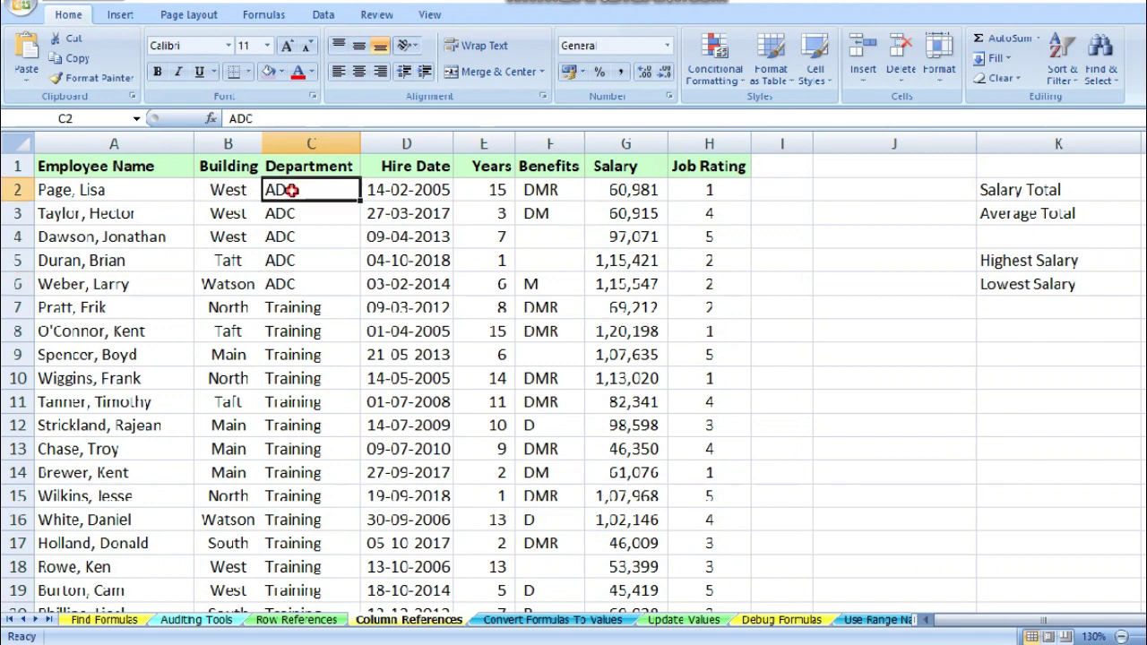
click(387, 192)
click(473, 193)
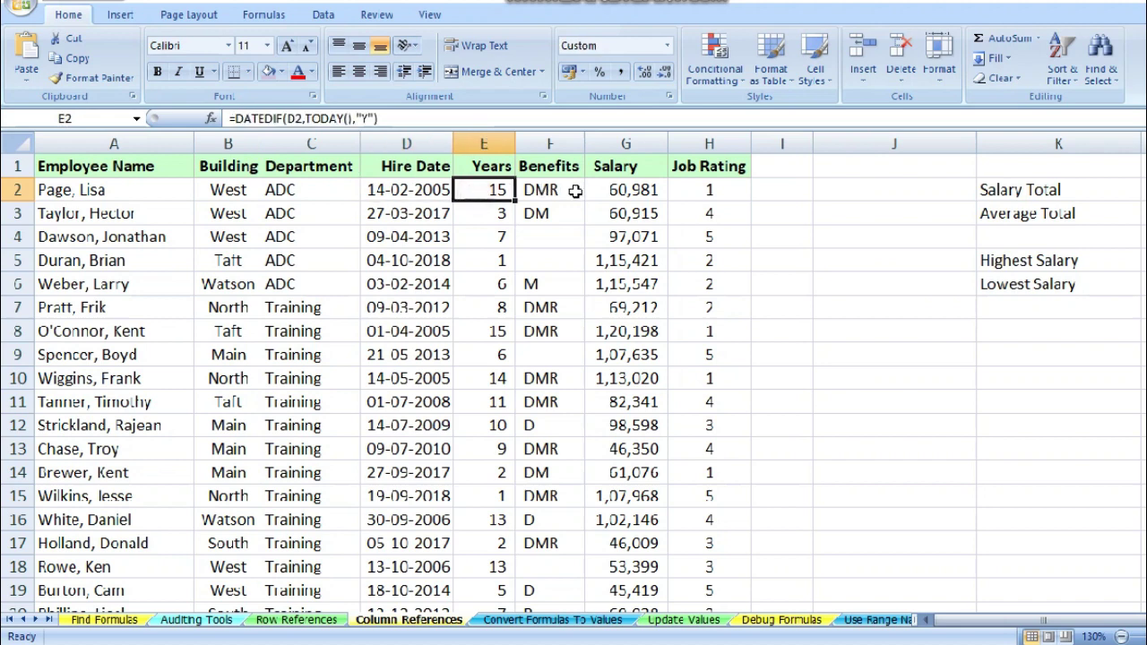
click(574, 190)
click(626, 190)
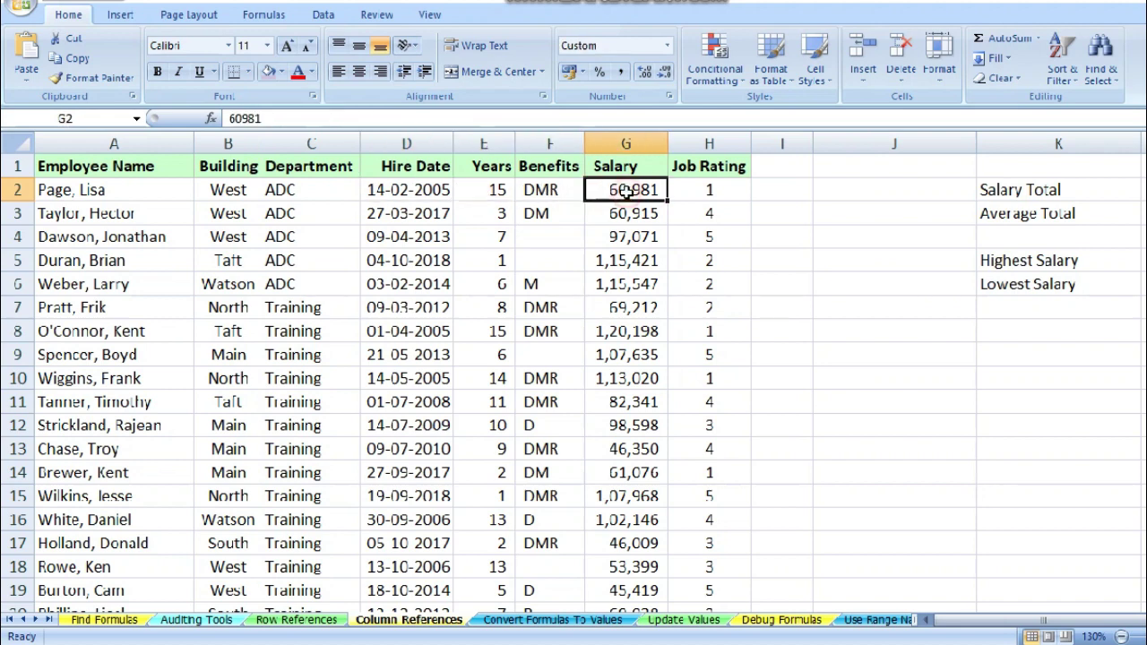
click(693, 192)
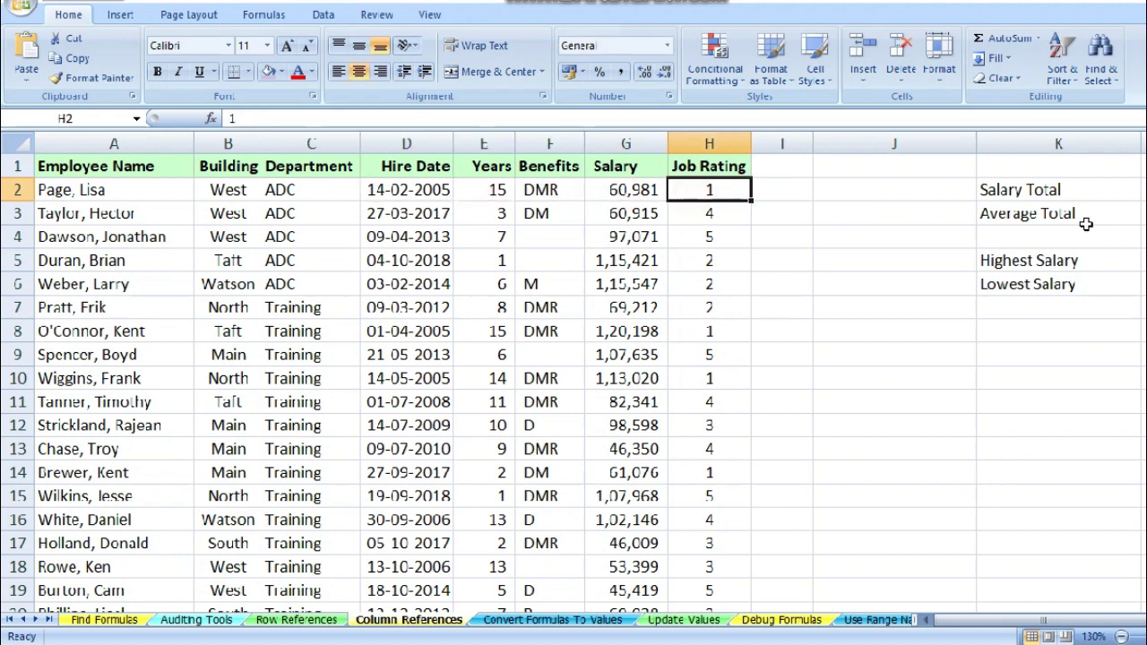
click(1145, 190)
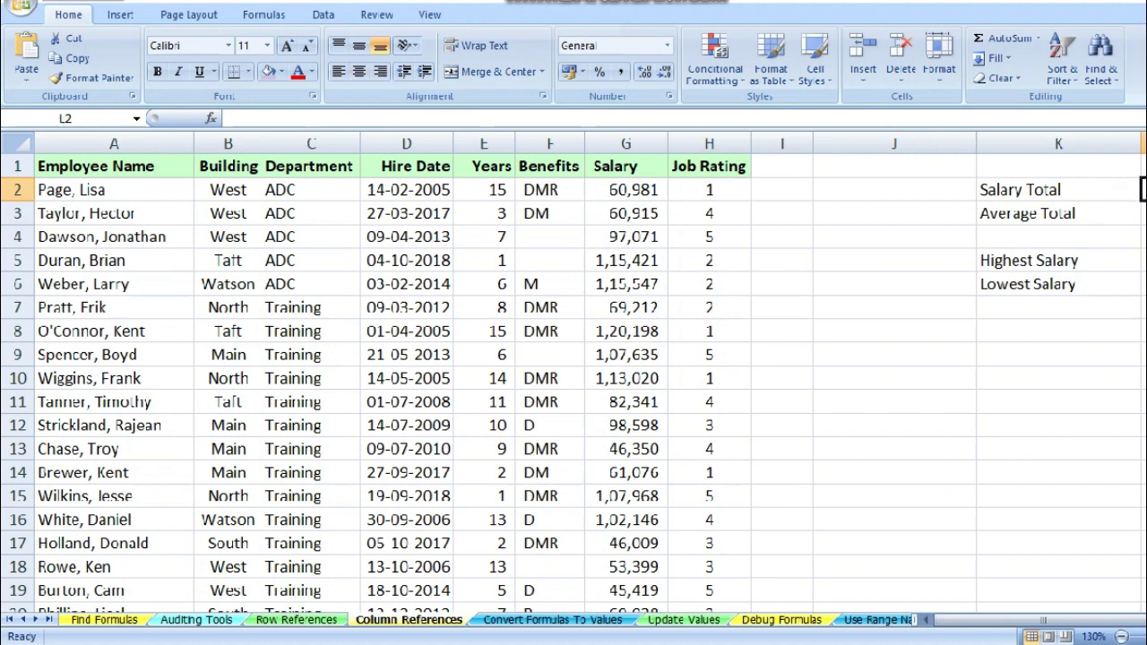
Step: Enter the Salary Total in L2 as an AutoSum of the whole Salary column, =SUM(G:G)
key(Right)
key(Left)
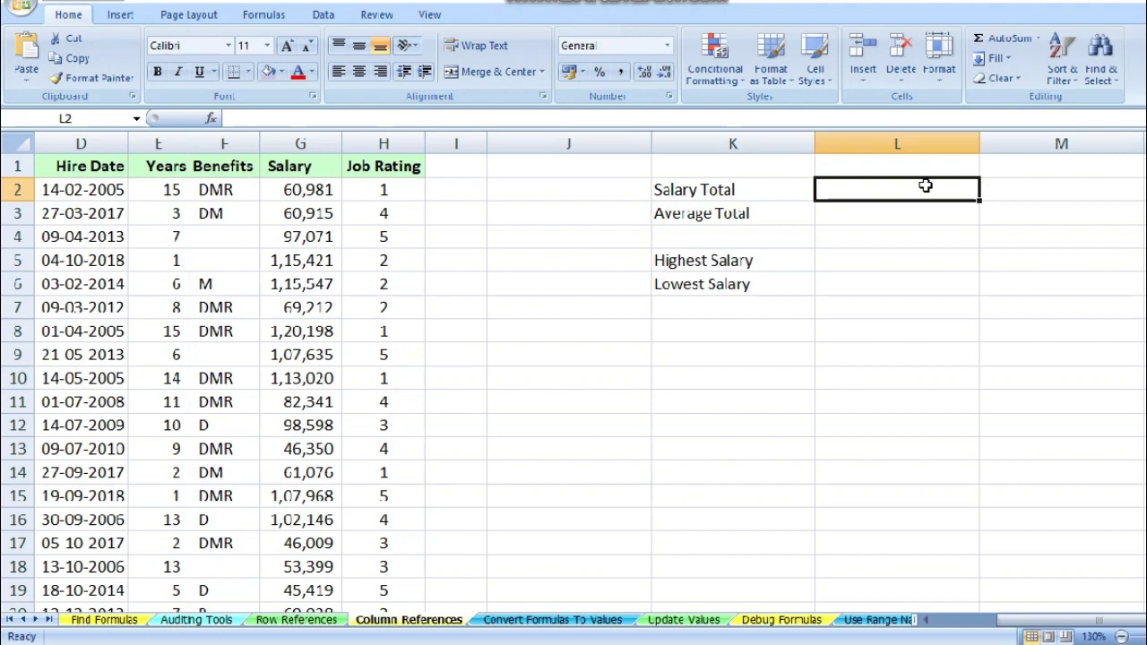
key(alt+equal)
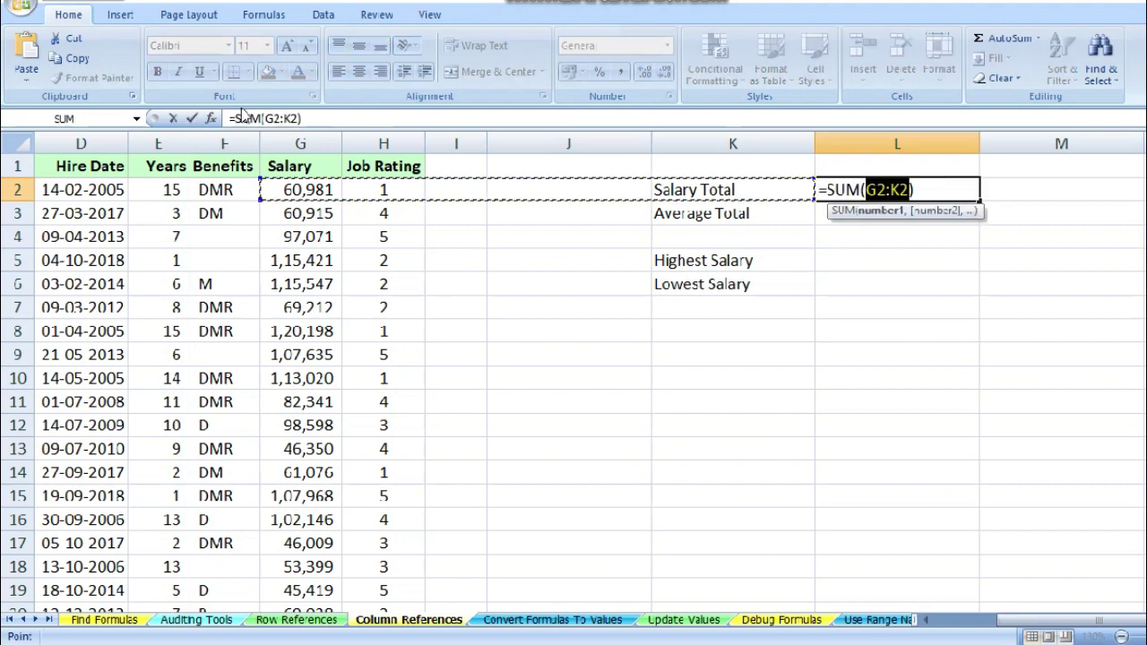
click(287, 141)
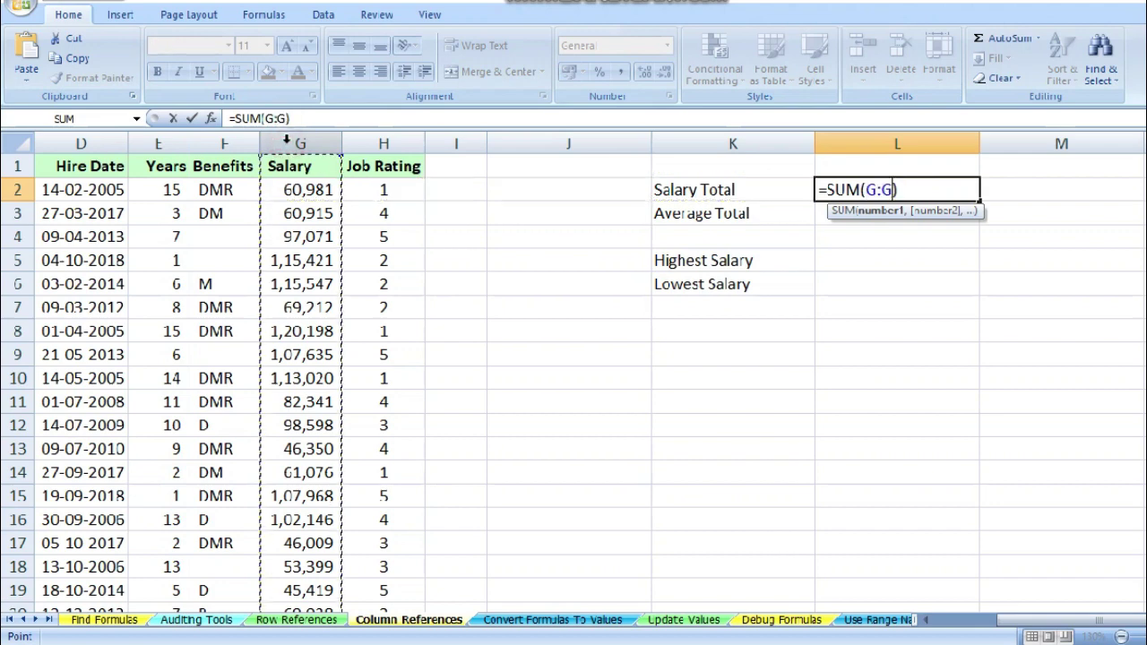
key(Return)
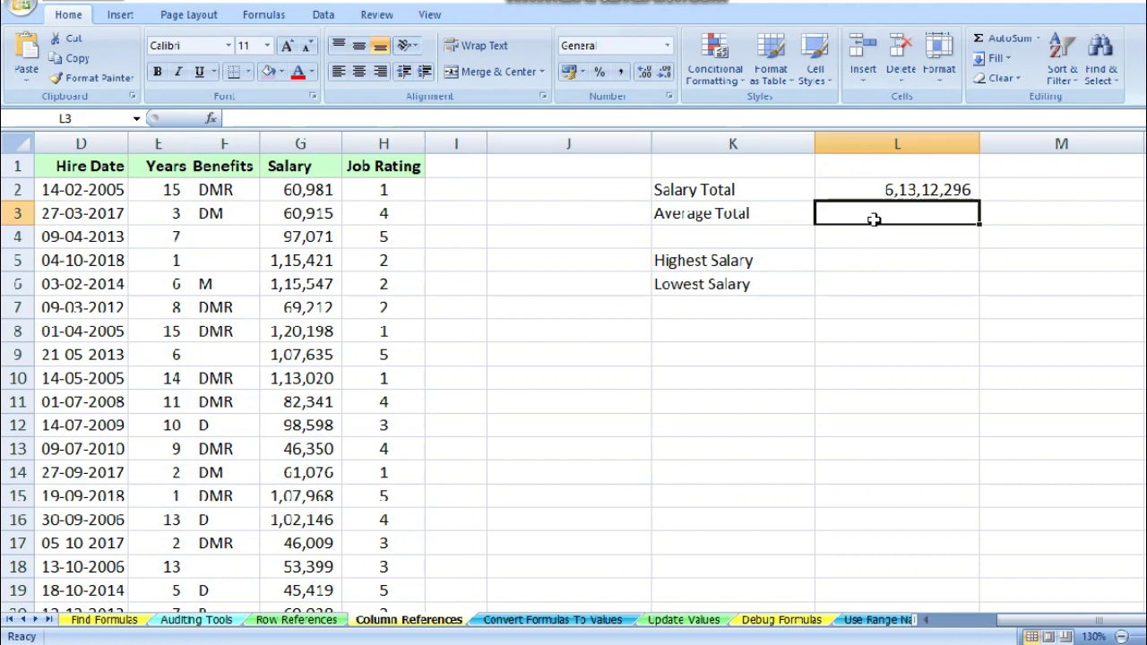
Step: Enter the Average Total in L3 as the average of the whole Salary column, =AVERAGE(G:G)
text(=)
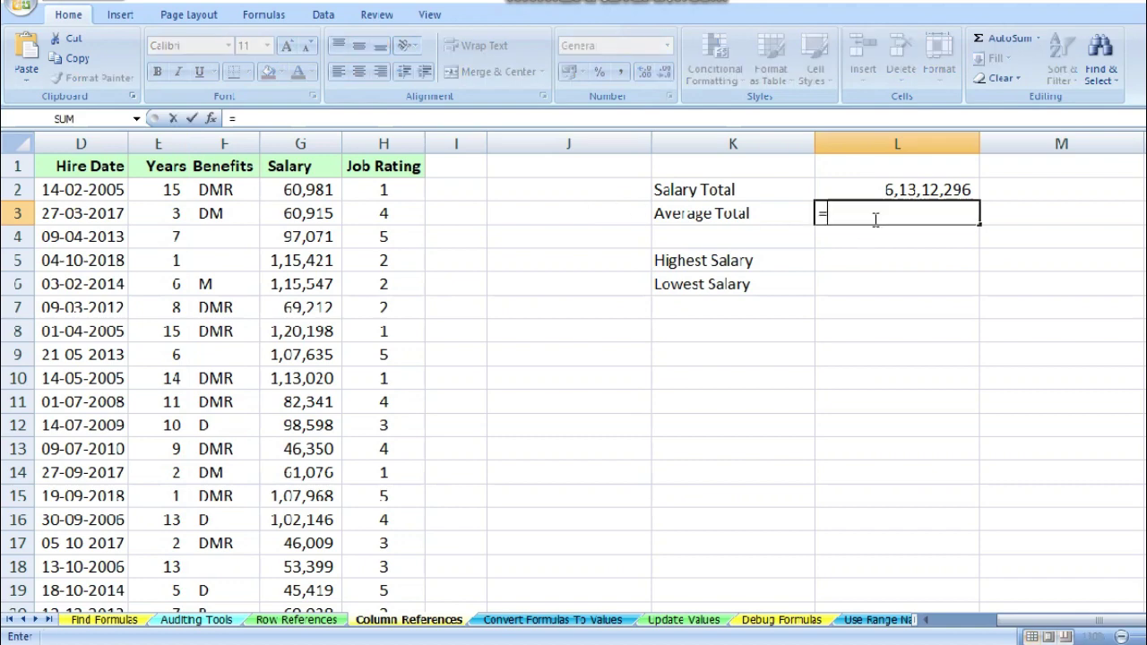
text(Abera)
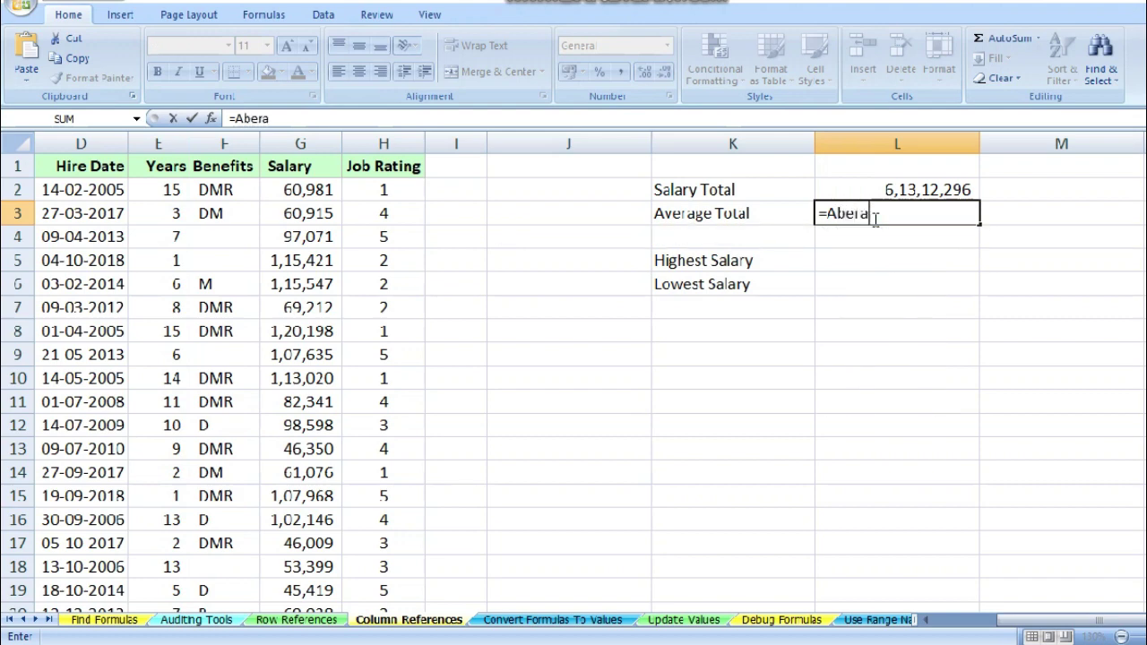
text(ge)
key(BackSpace)
key(BackSpace)
key(BackSpace)
key(BackSpace)
key(BackSpace)
key(BackSpace)
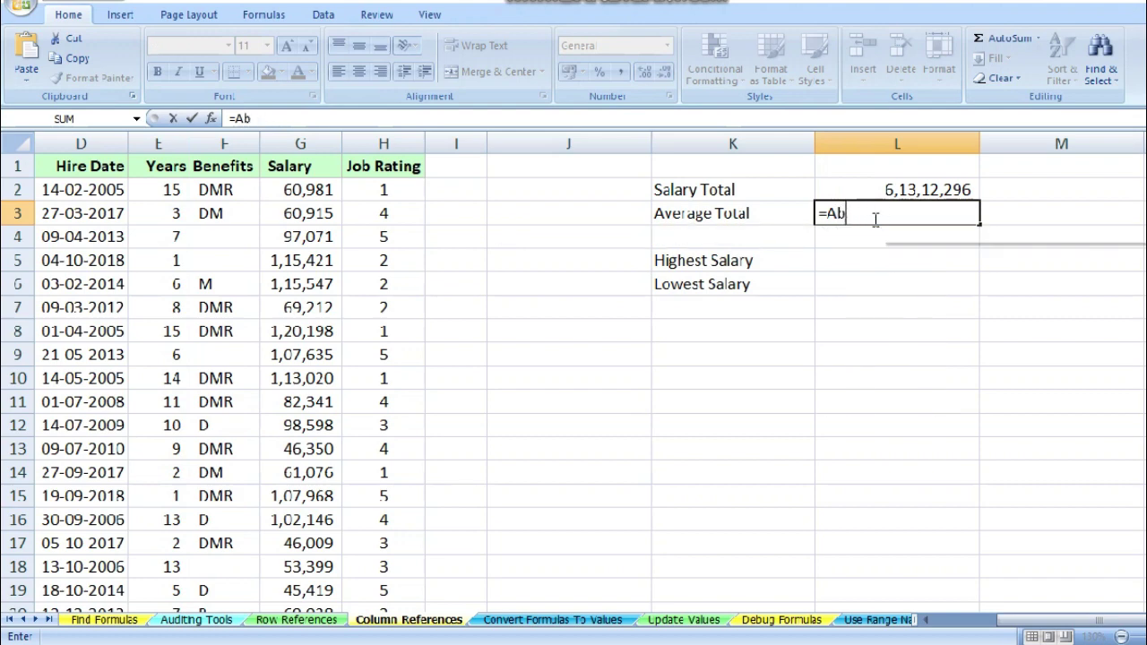
text(verage)
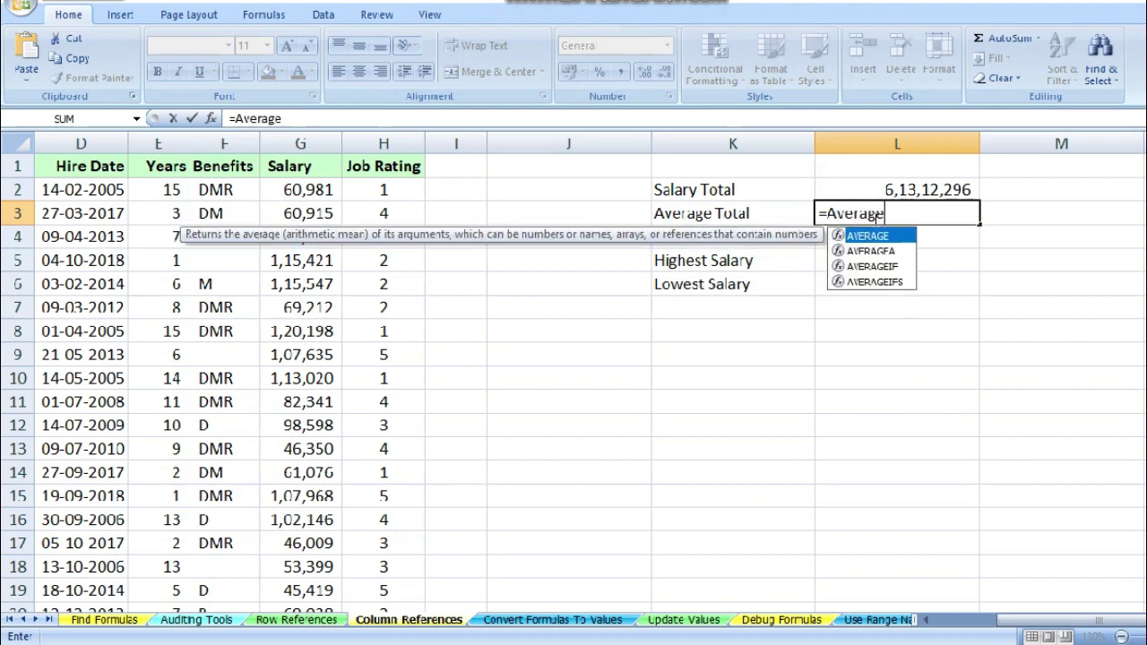
text(()
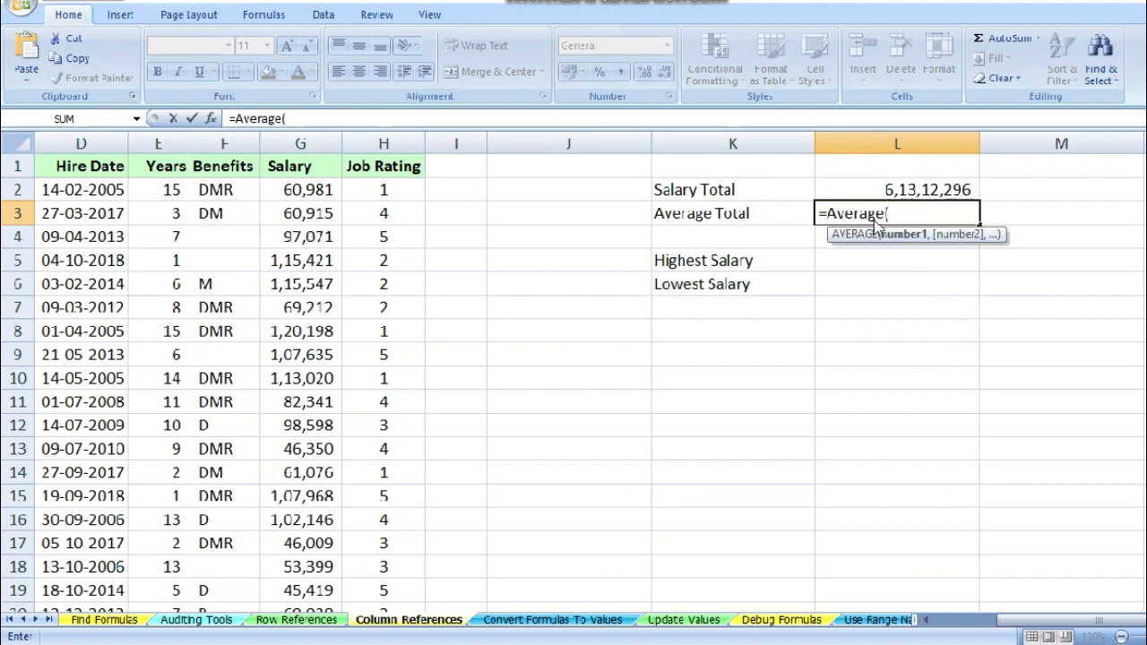
click(298, 140)
text())
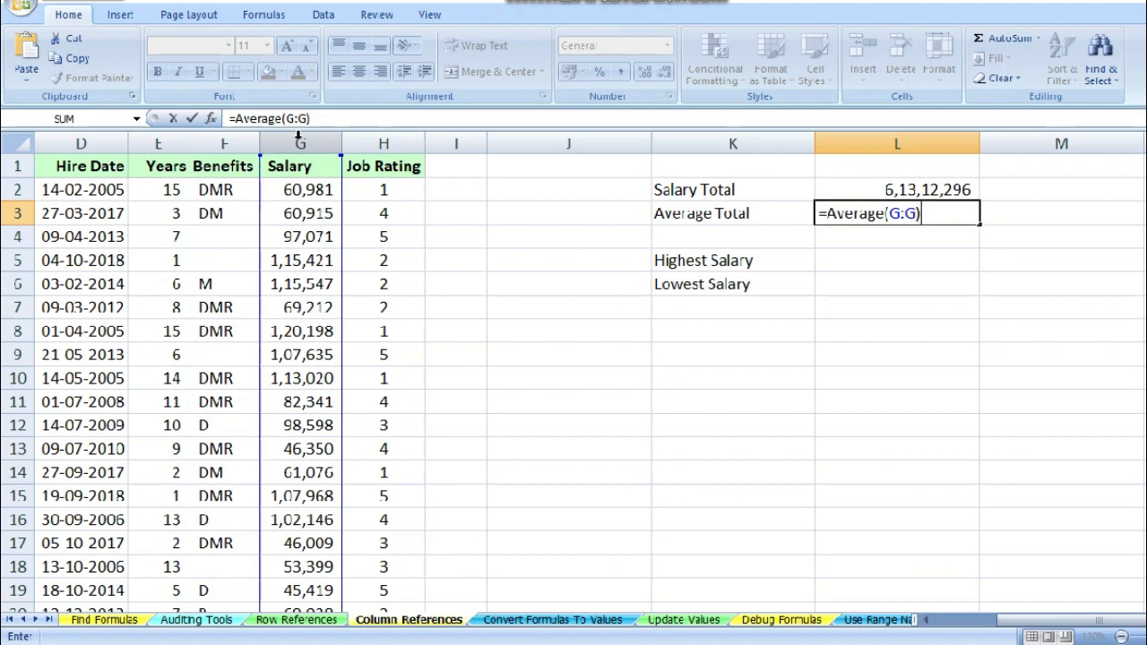
key(Return)
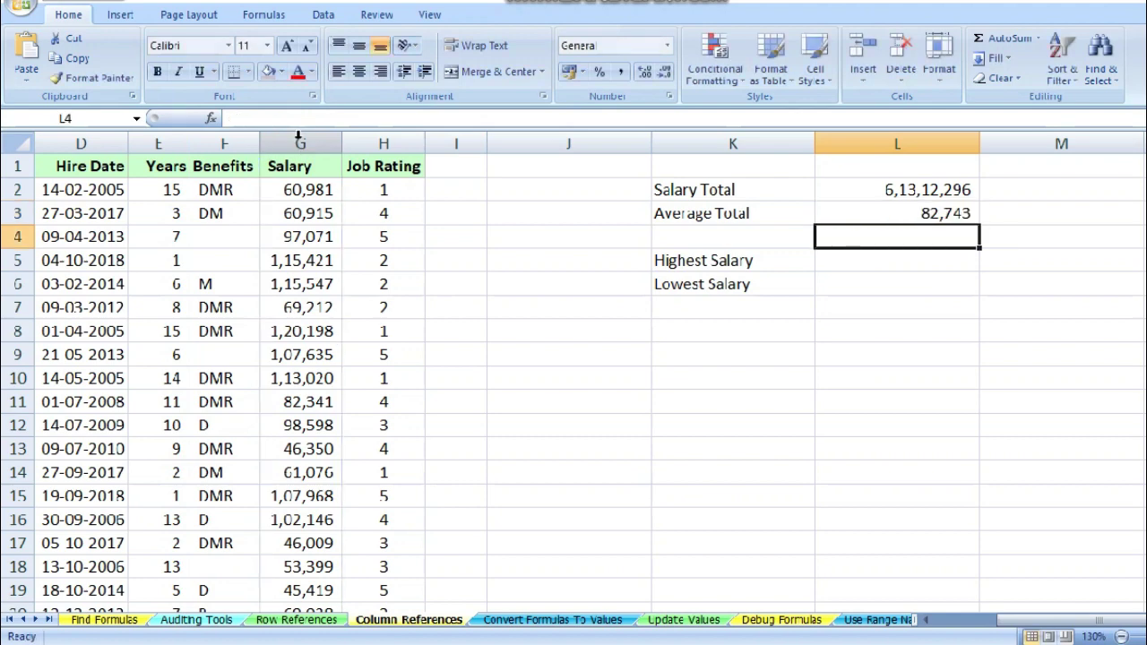
Step: Enter the Highest Salary in L5 as the maximum of the whole Salary column, =MAX(G:G)
key(Down)
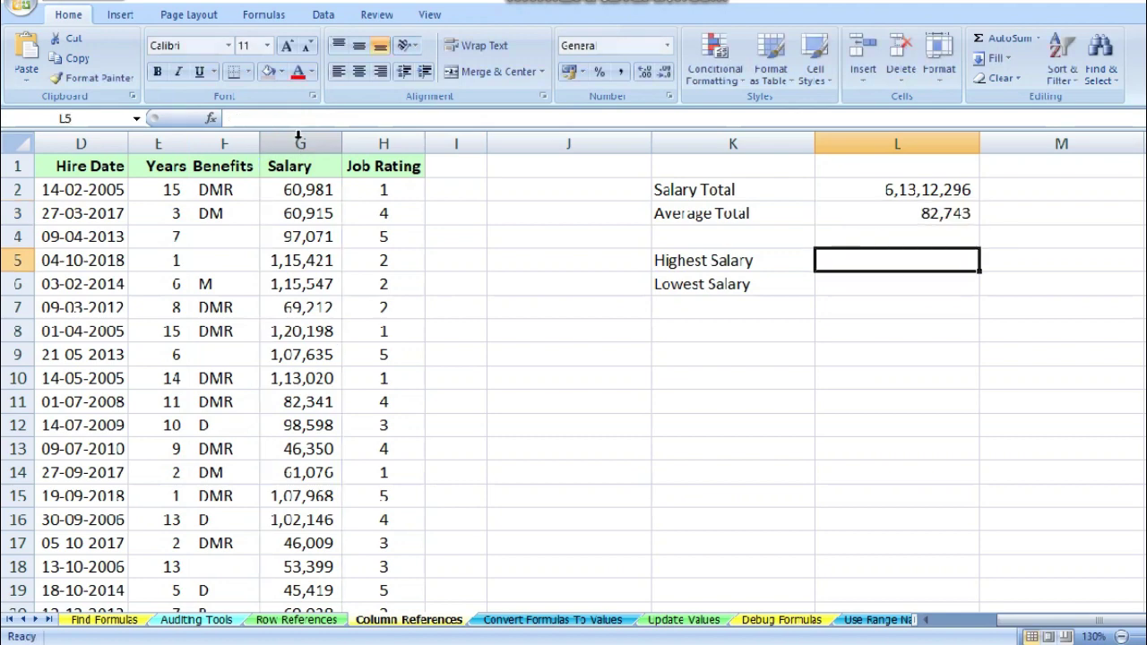
text(=max)
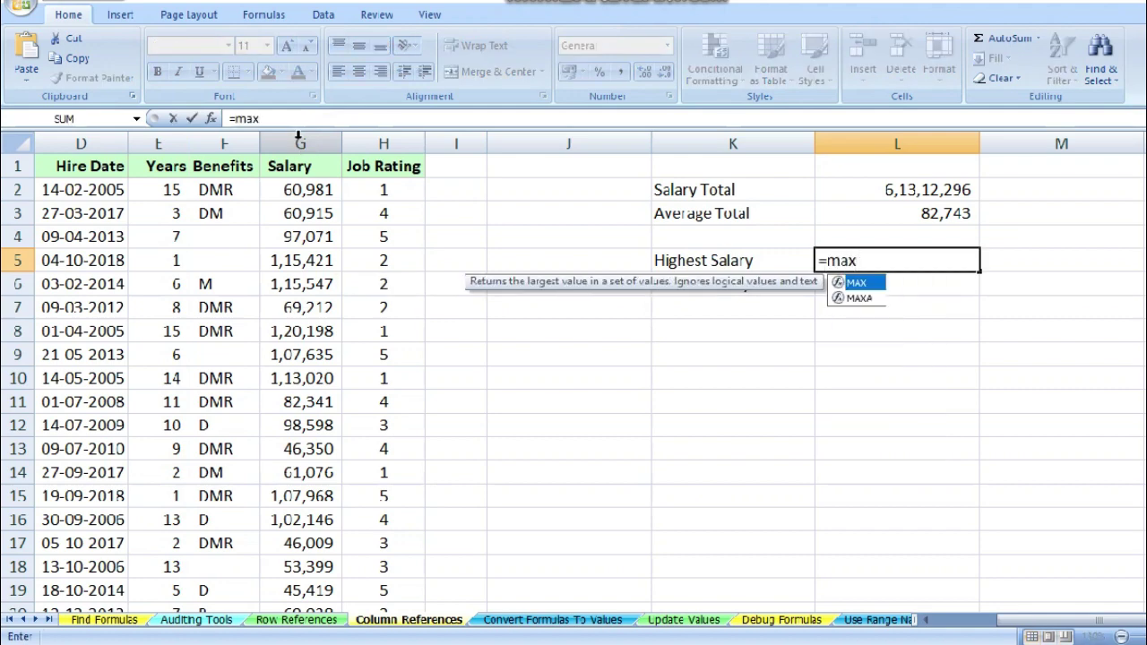
text(()
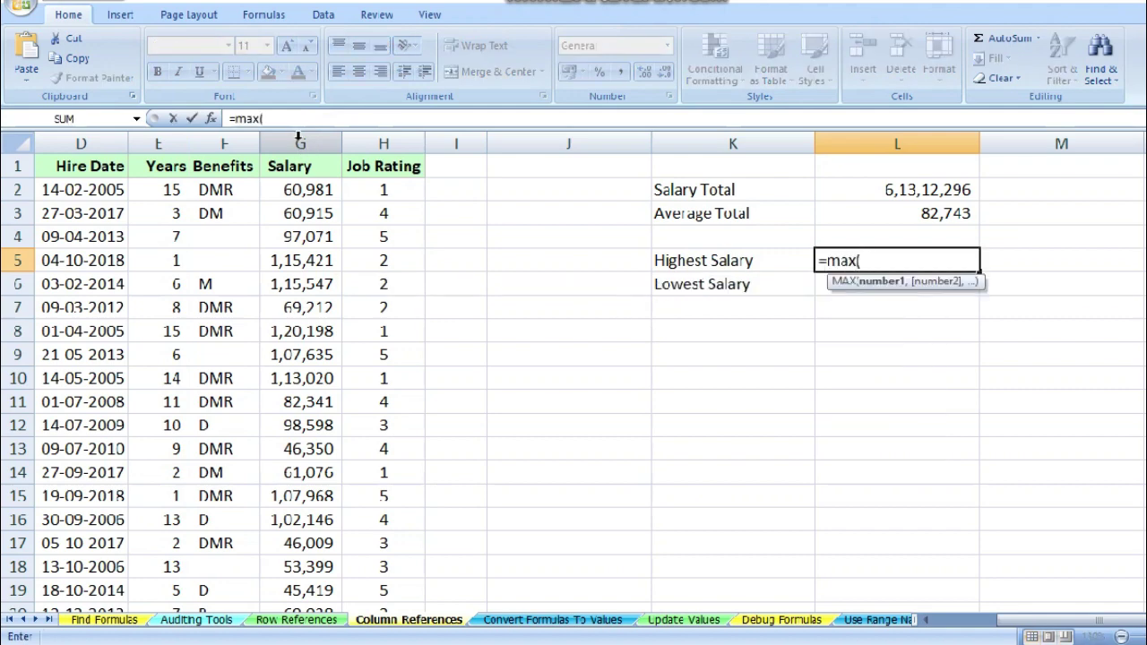
click(300, 141)
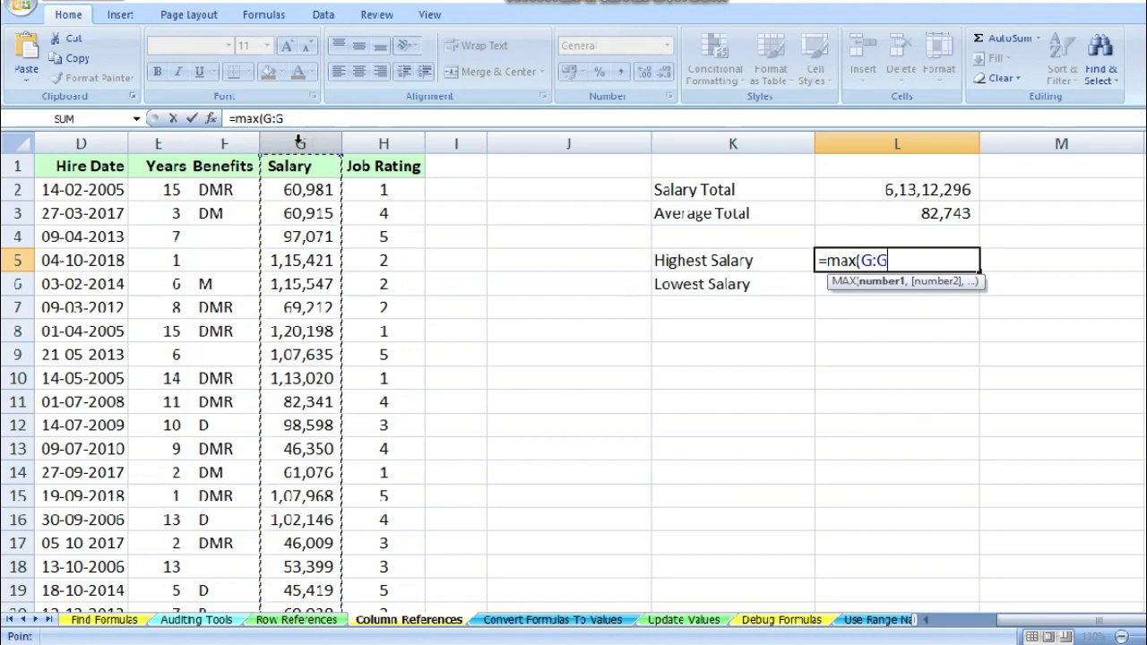
text())
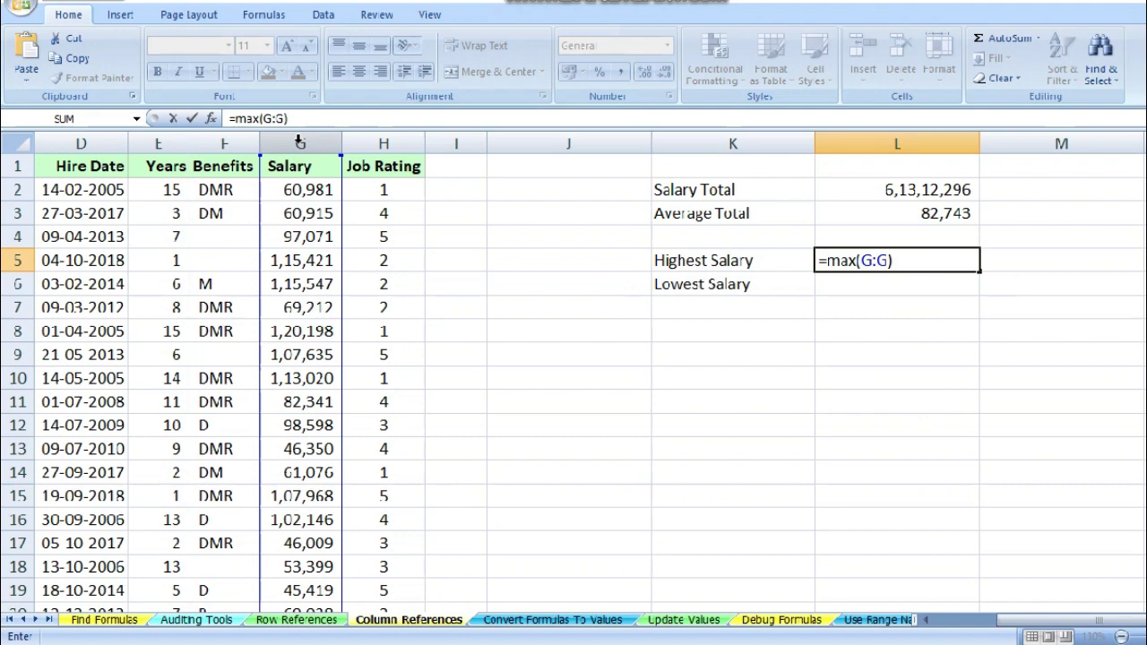
key(Return)
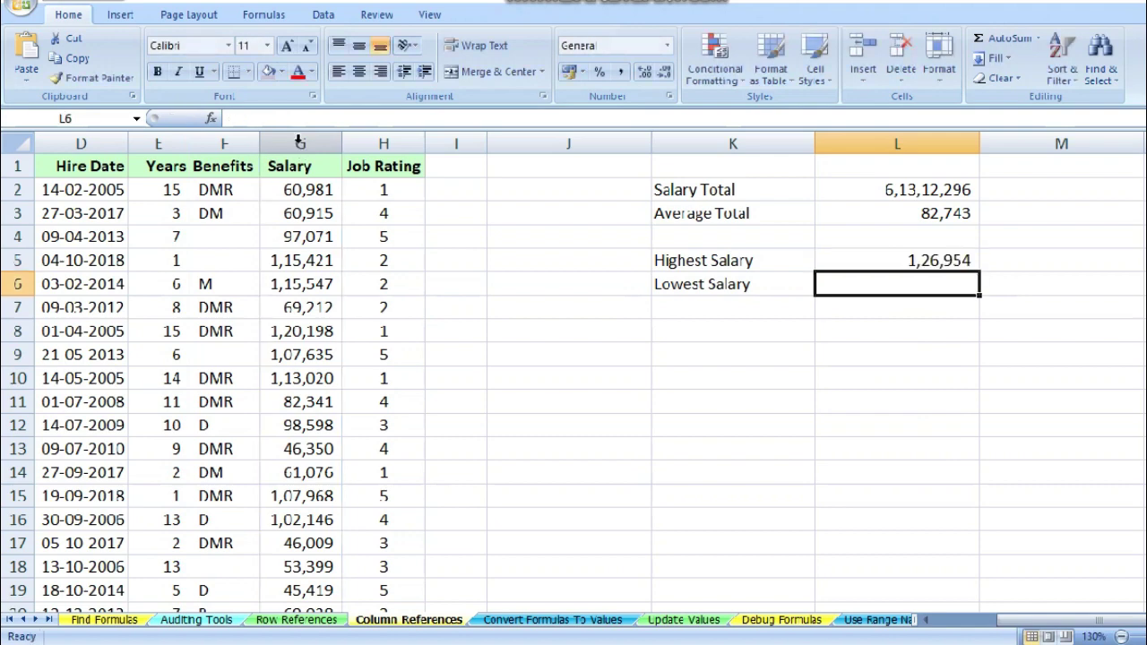
Step: Enter the Lowest Salary in L6 as the minimum of the whole Salary column, =MIN(G:G)
text(=min)
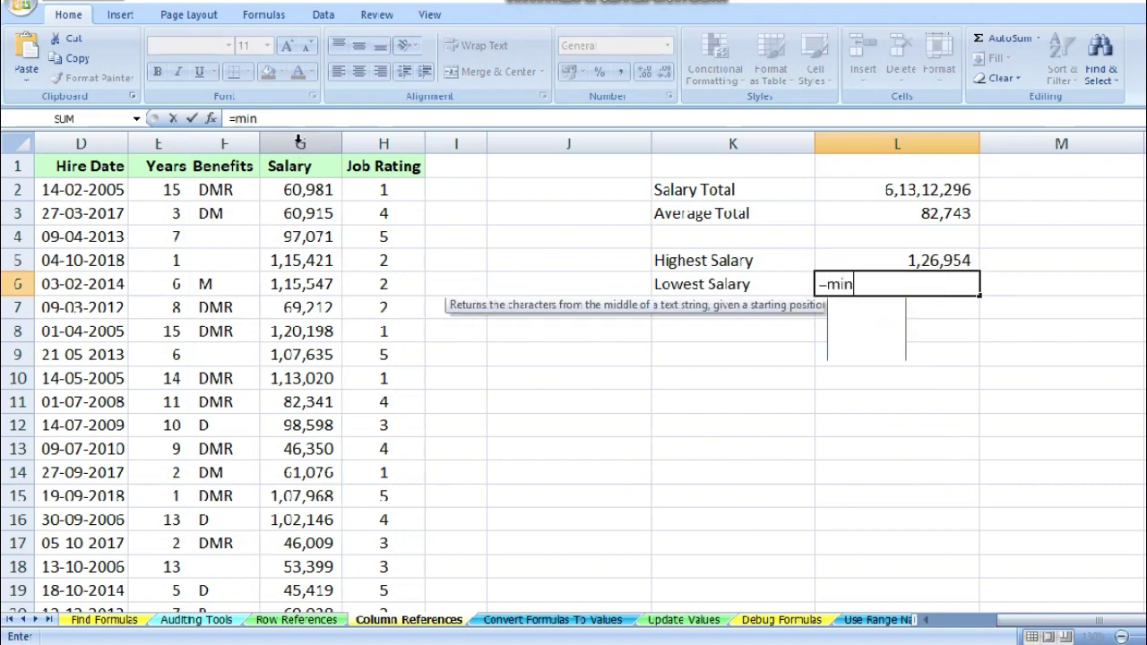
text(()
click(301, 142)
text())
key(Return)
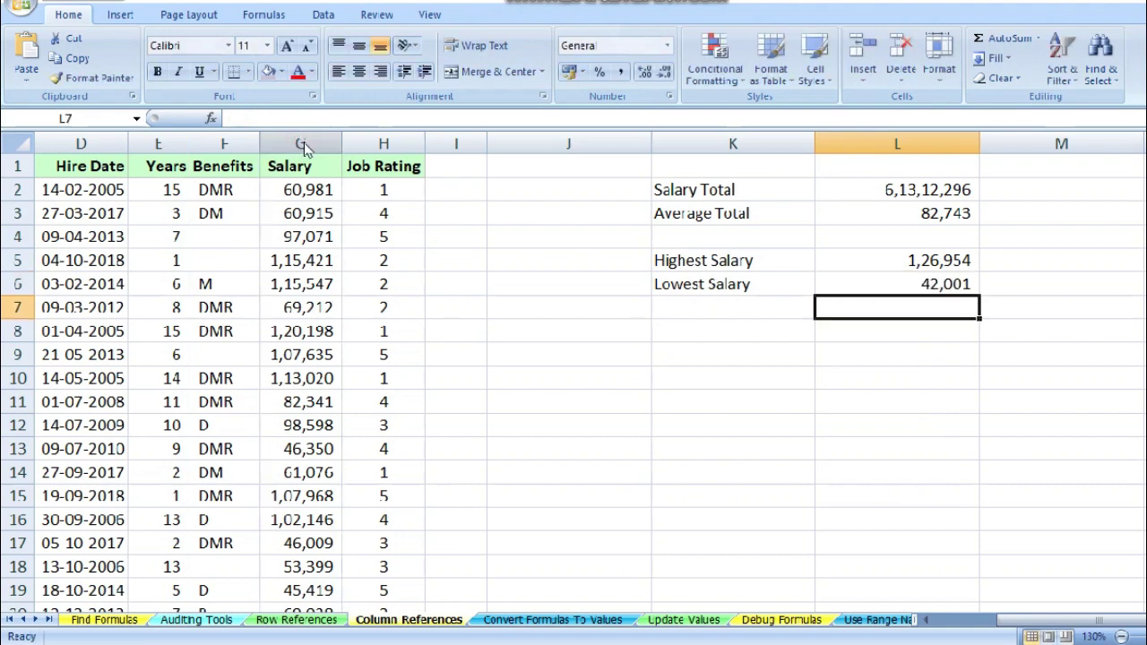